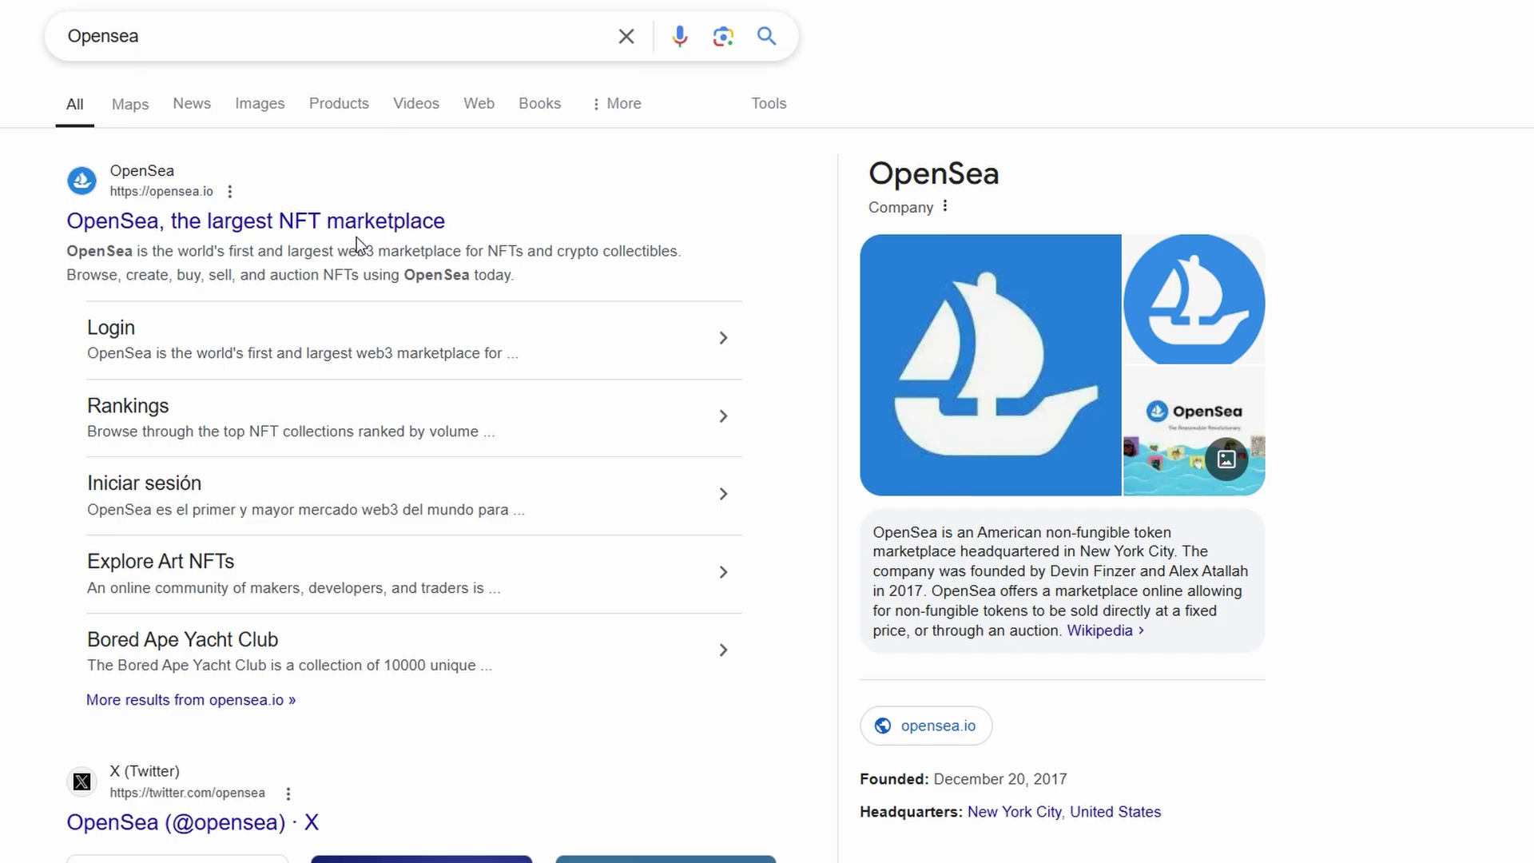
Open OpenSea from the search results and scroll down through its trending and notable collection rows.
click(356, 224)
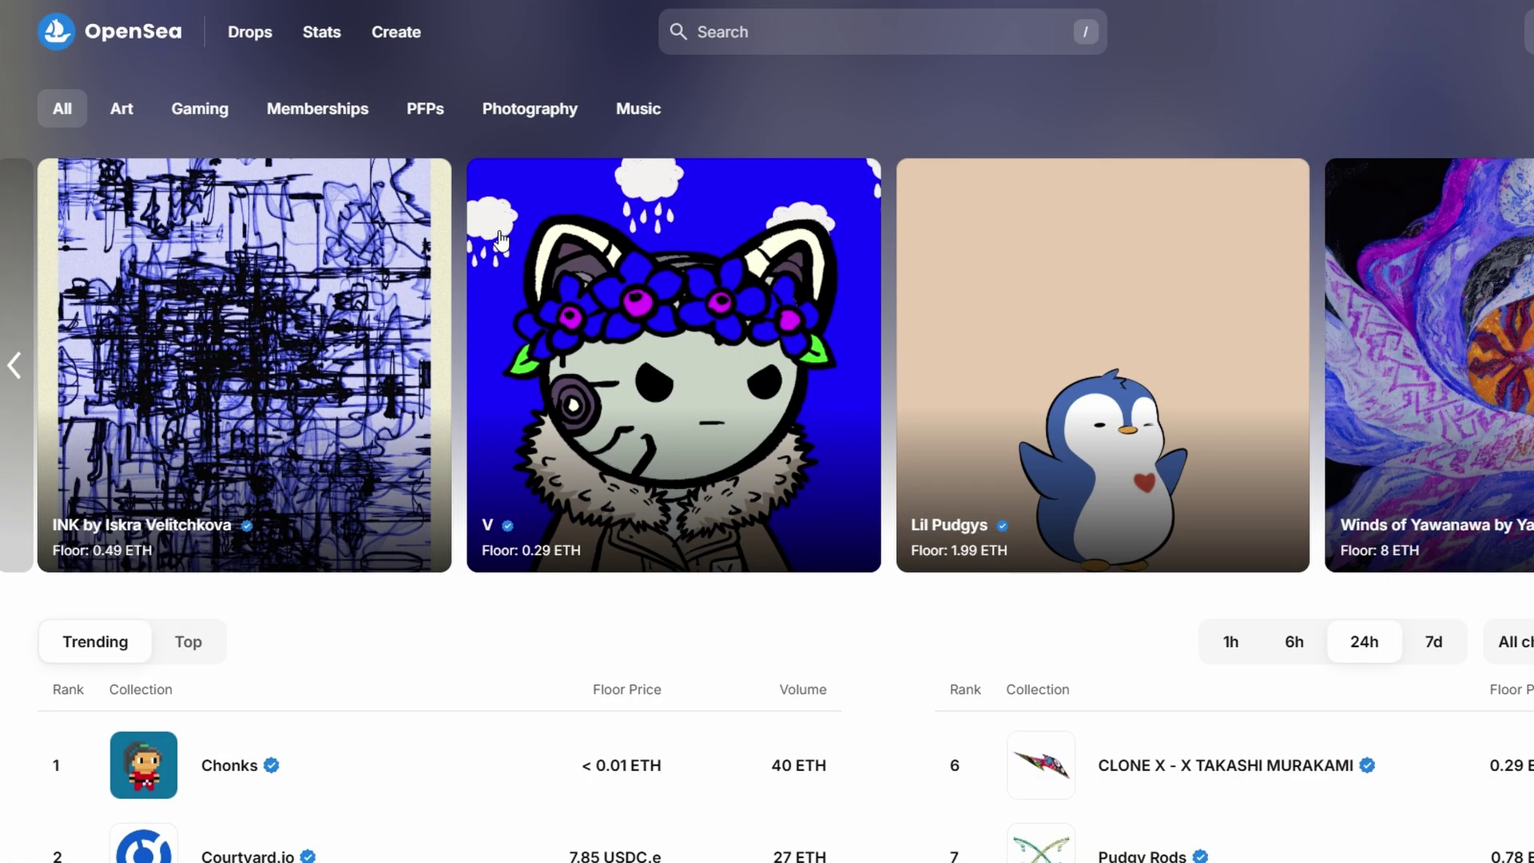
scroll(501, 240, down, 10)
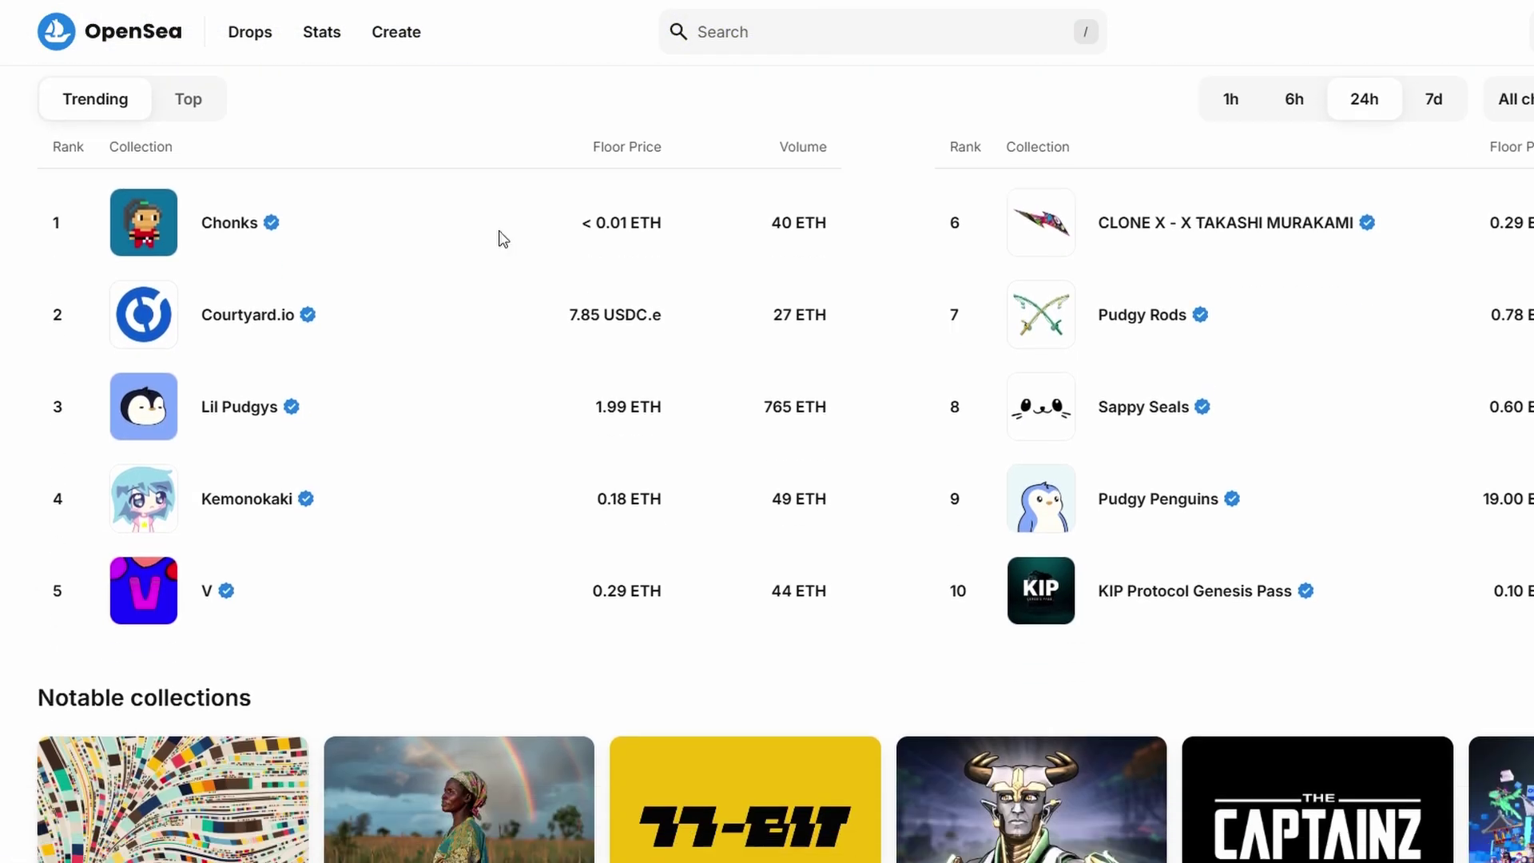
scroll(1461, 402, down, 2)
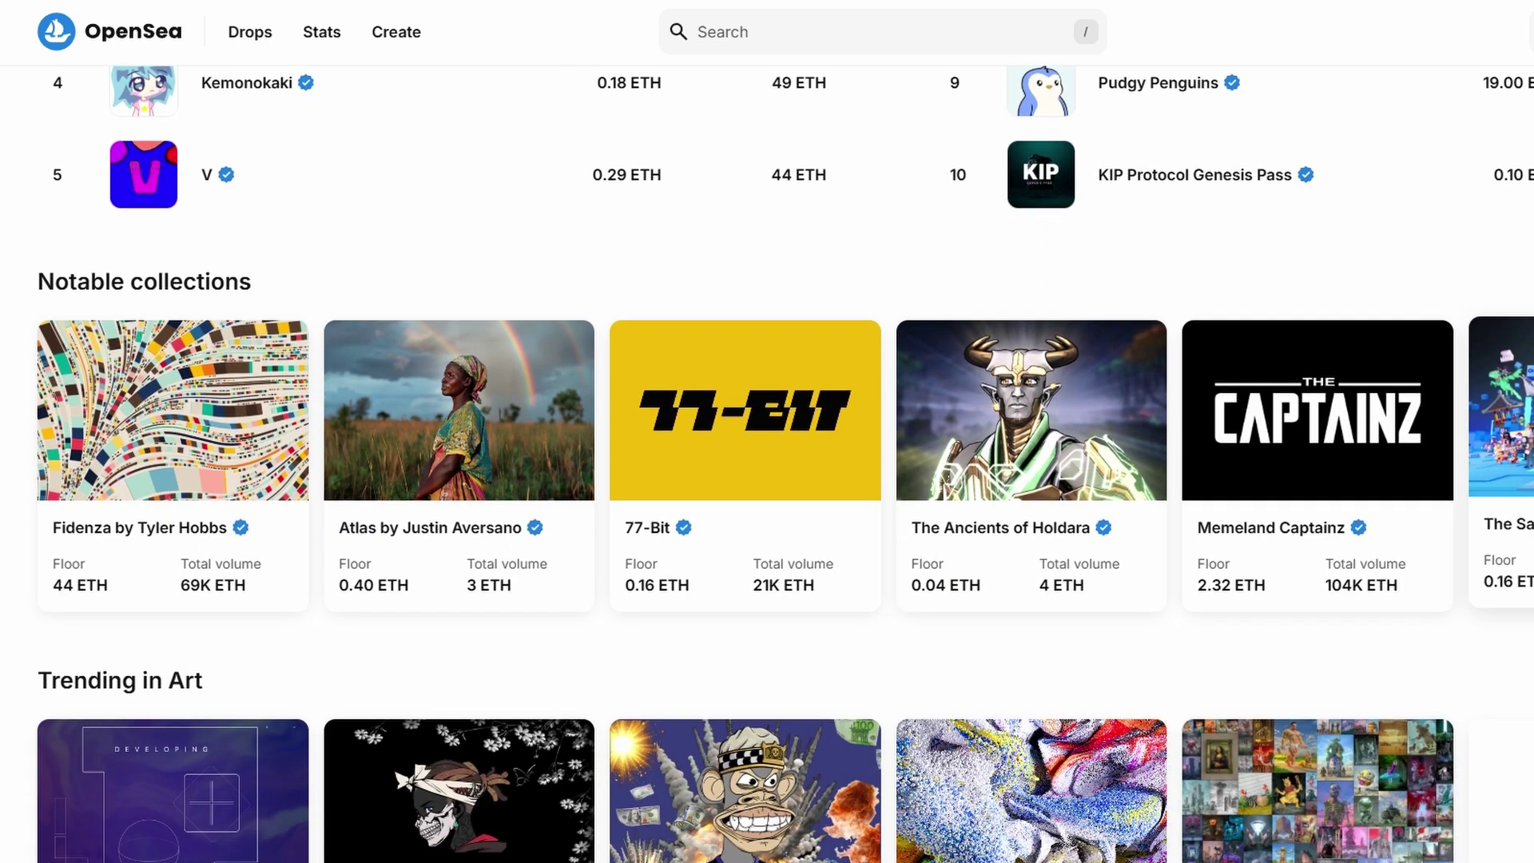
scroll(783, 464, down, 3)
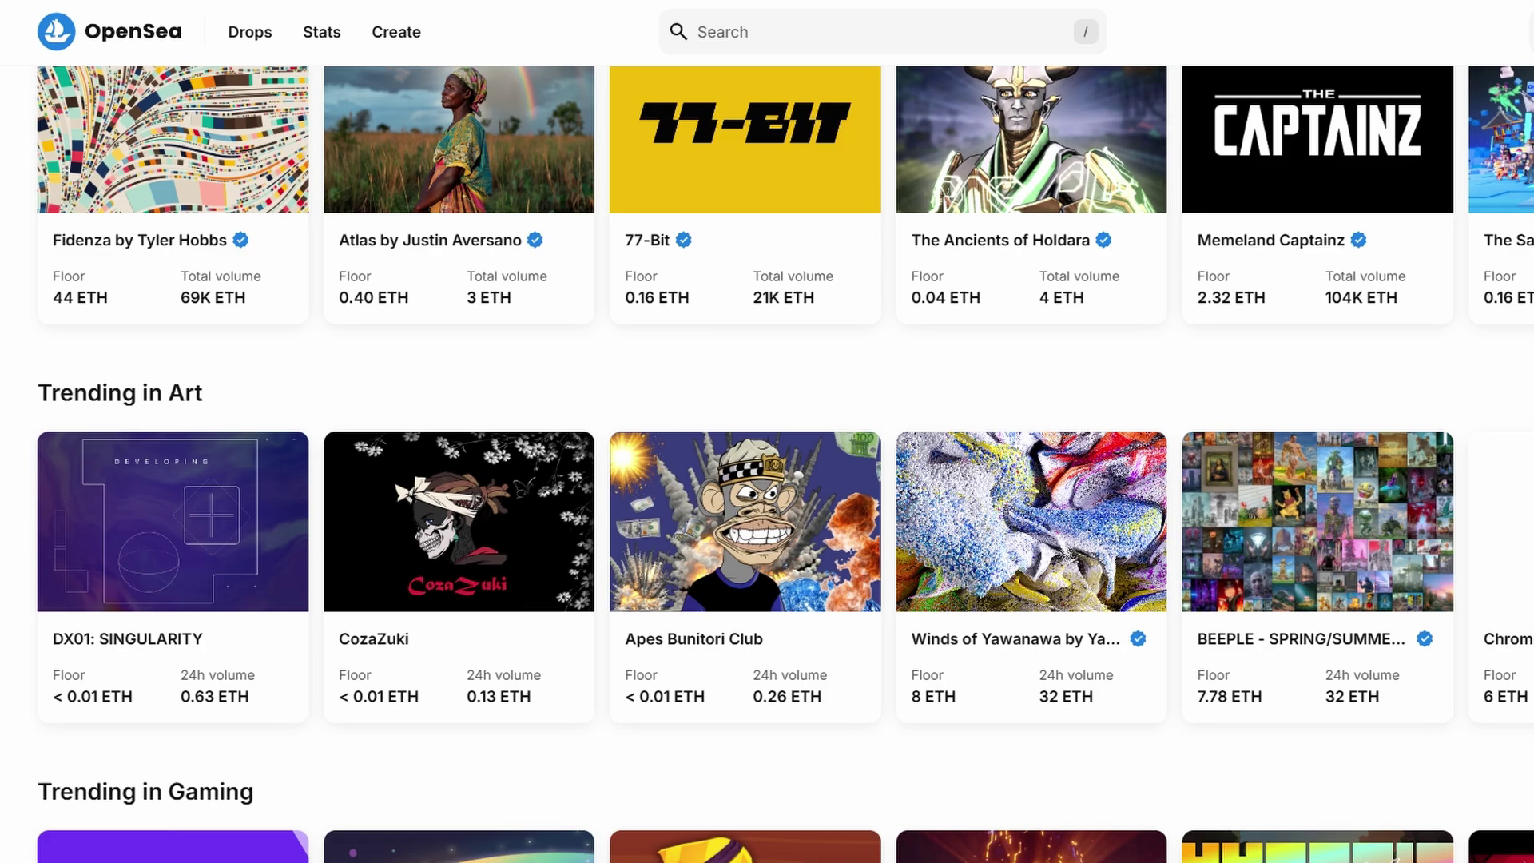
scroll(767, 463, down, 5)
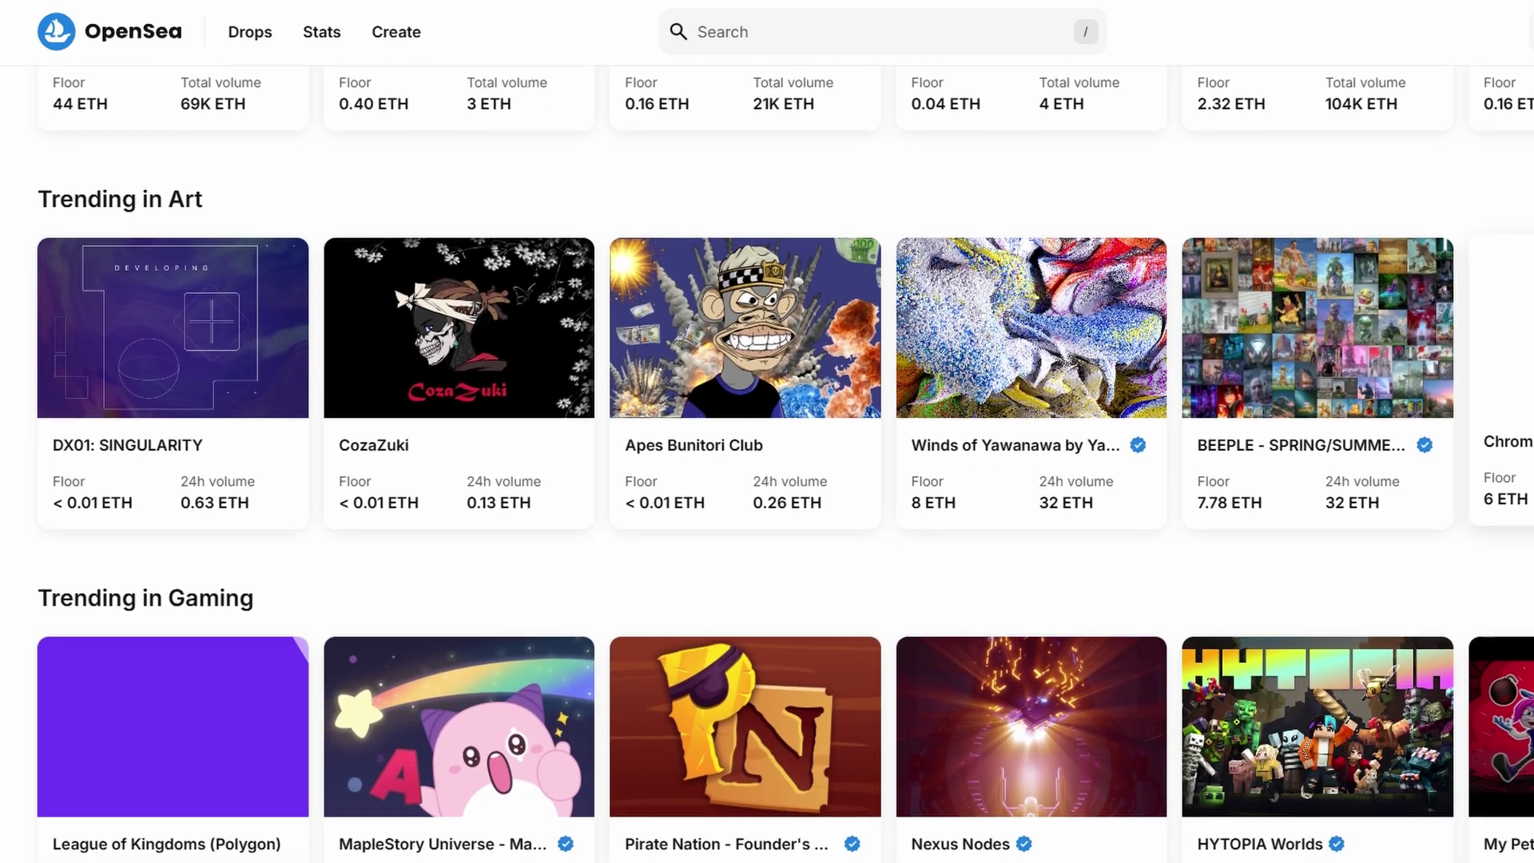
scroll(767, 464, down, 4)
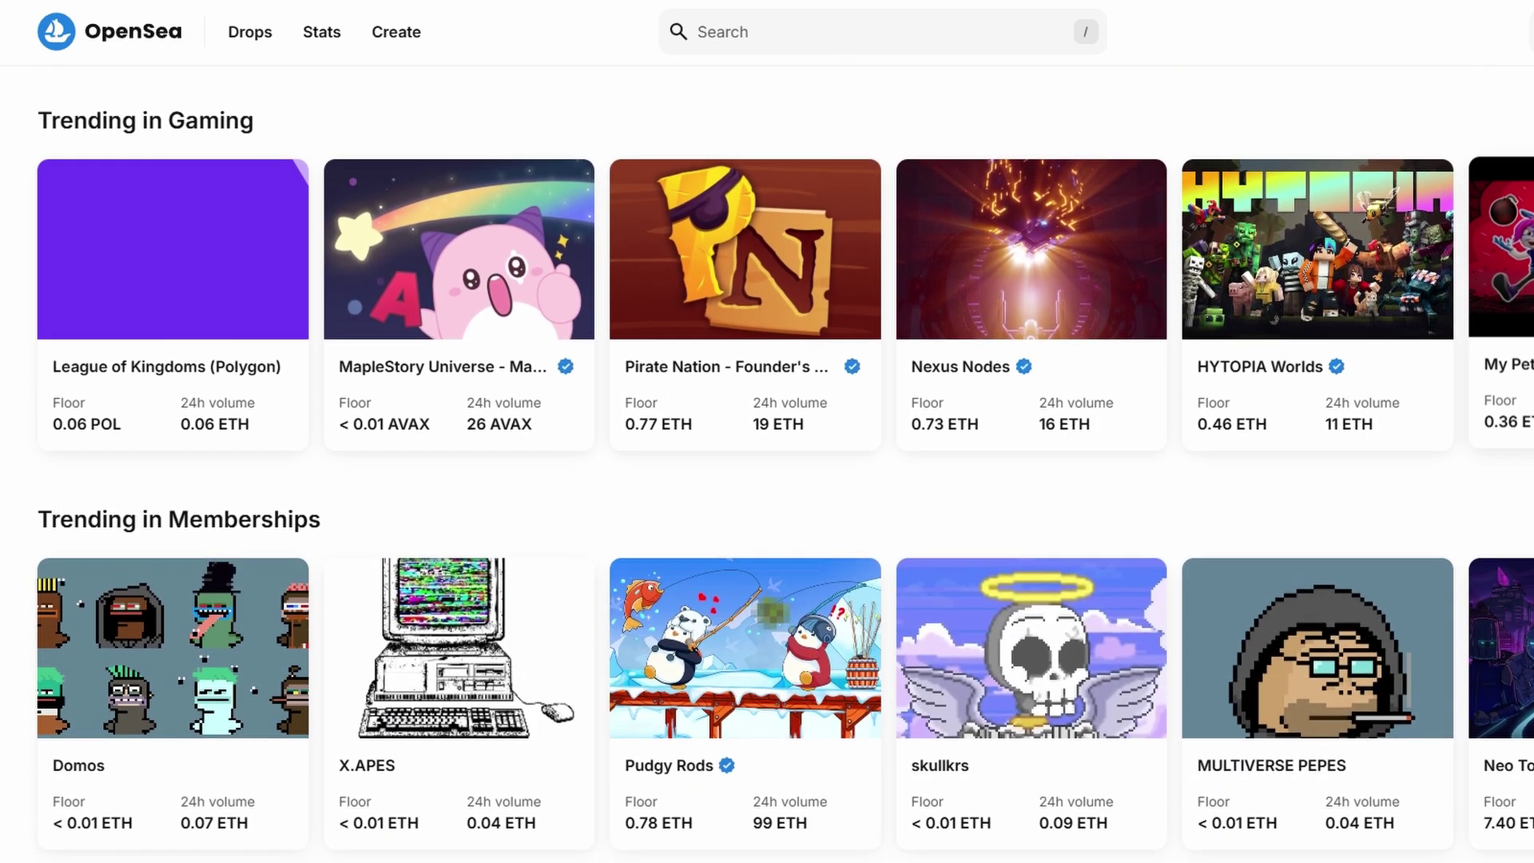
scroll(766, 463, down, 1)
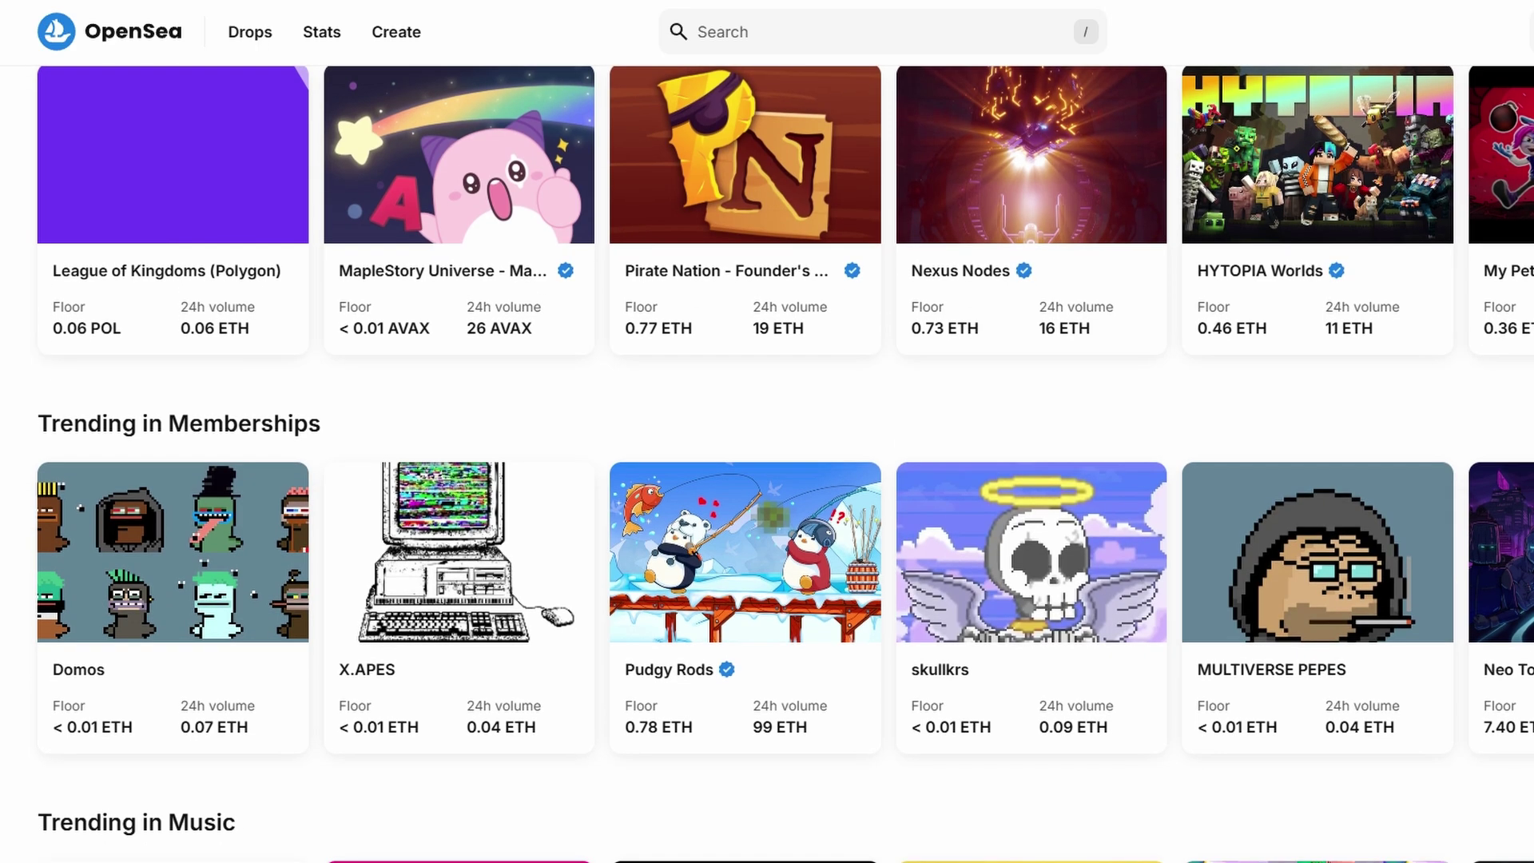
scroll(767, 463, down, 5)
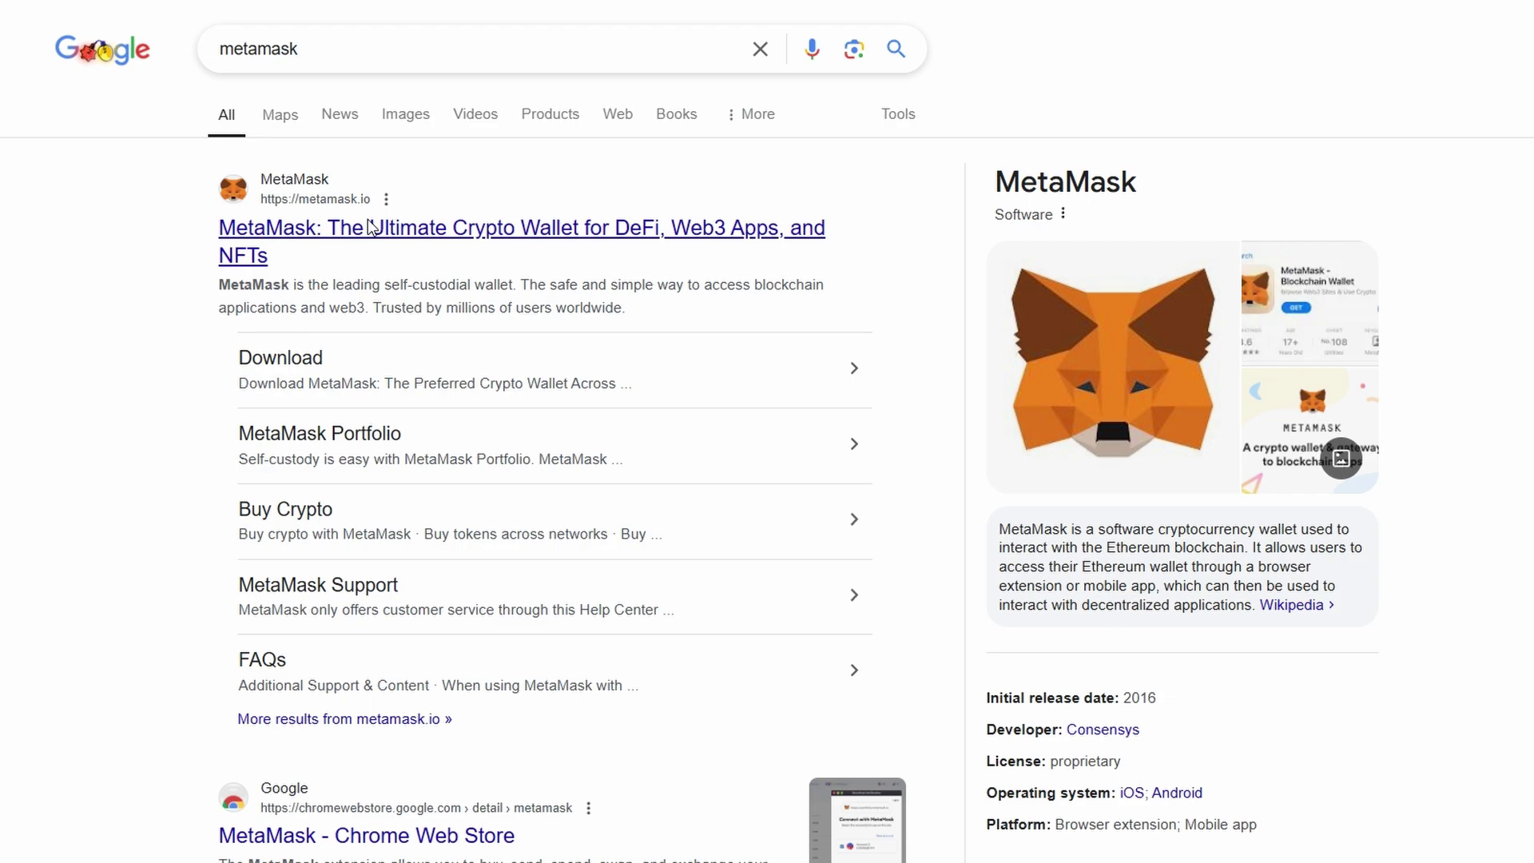
Open the metamask.io result and scroll down to its 'Your web3 wallet' section.
click(370, 228)
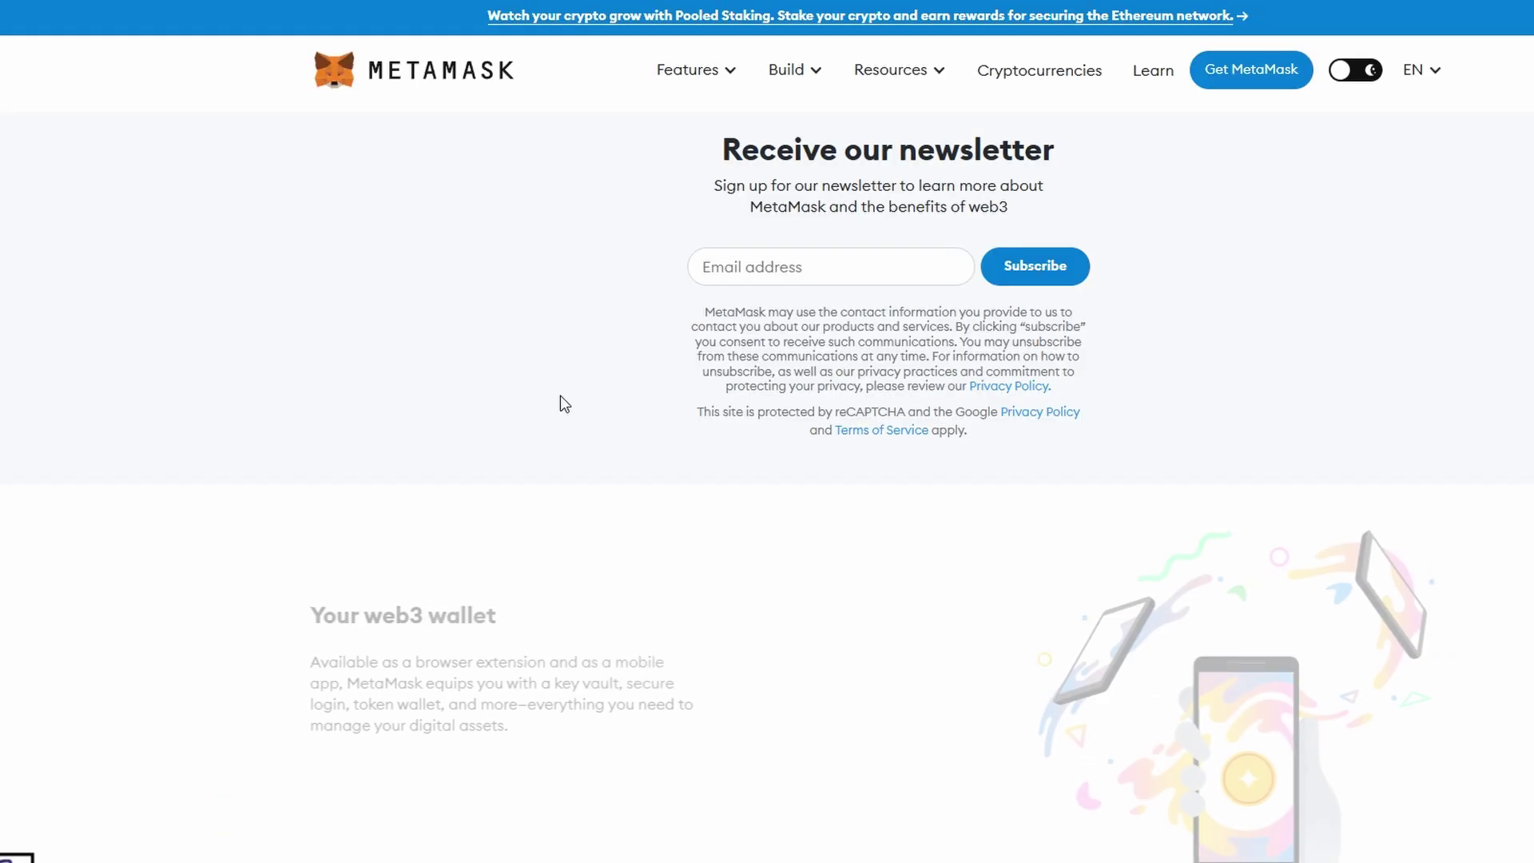
scroll(561, 404, down, 4)
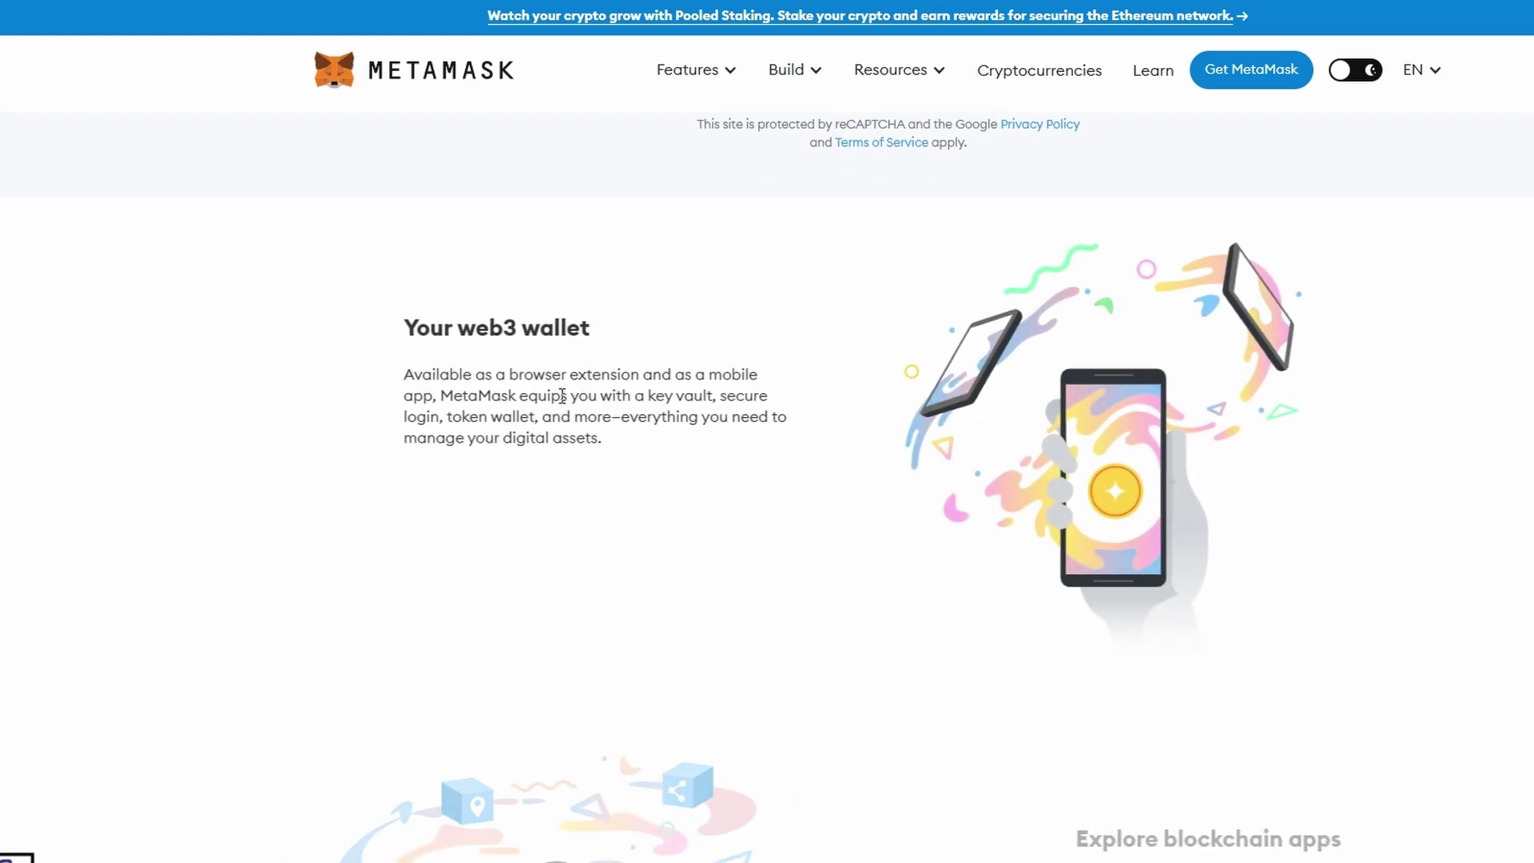
scroll(562, 395, down, 2)
scroll(562, 395, down, 6)
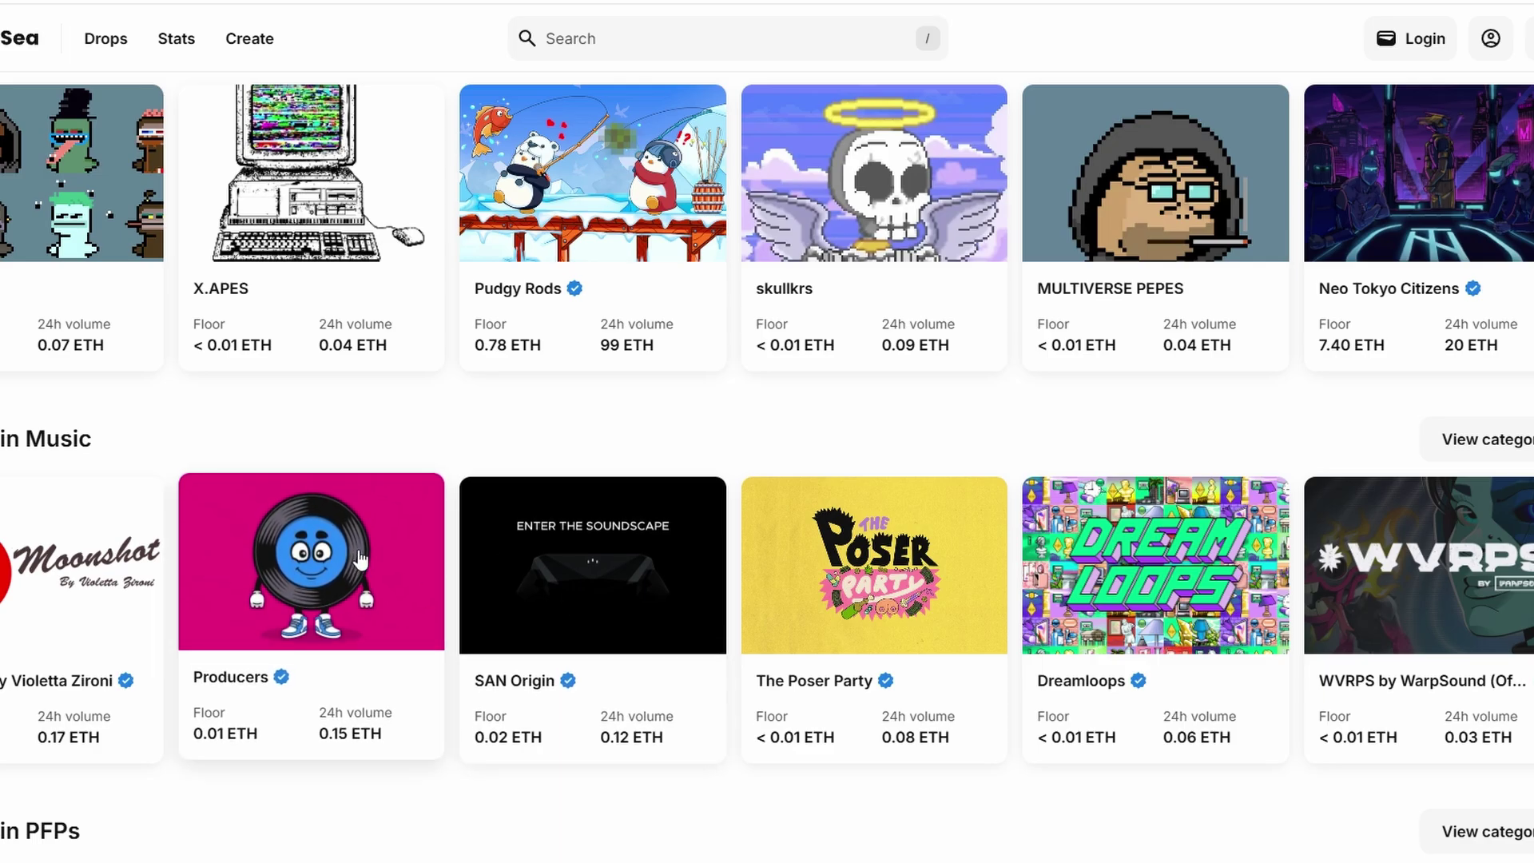
Scroll back up to the top of the OpenSea homepage.
scroll(360, 558, up, 10)
scroll(360, 558, up, 3)
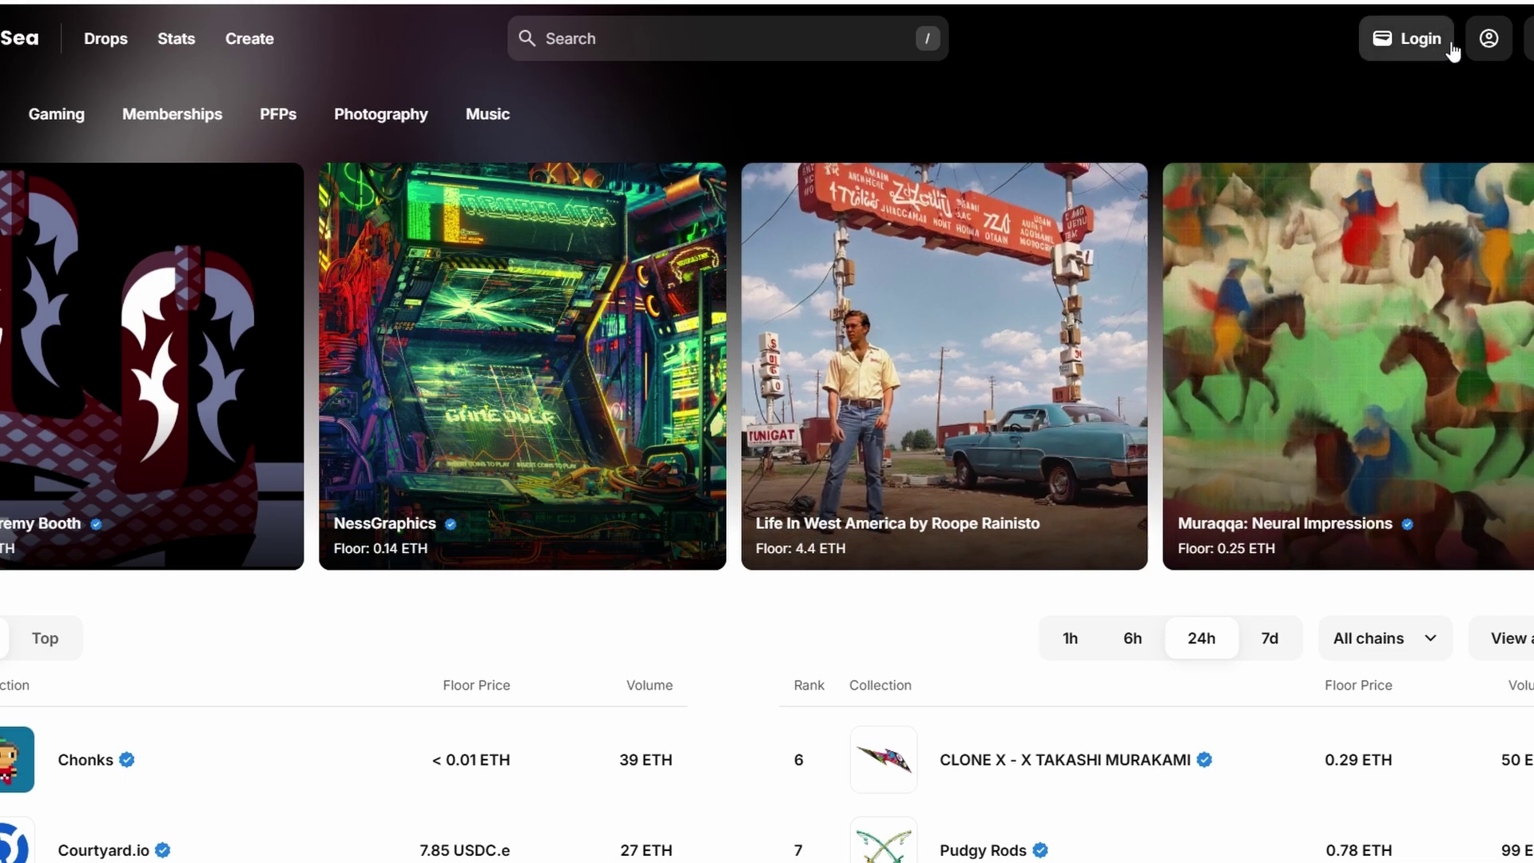
From OpenSea's Login wallet options, pick MetaMask to connect.
click(1482, 37)
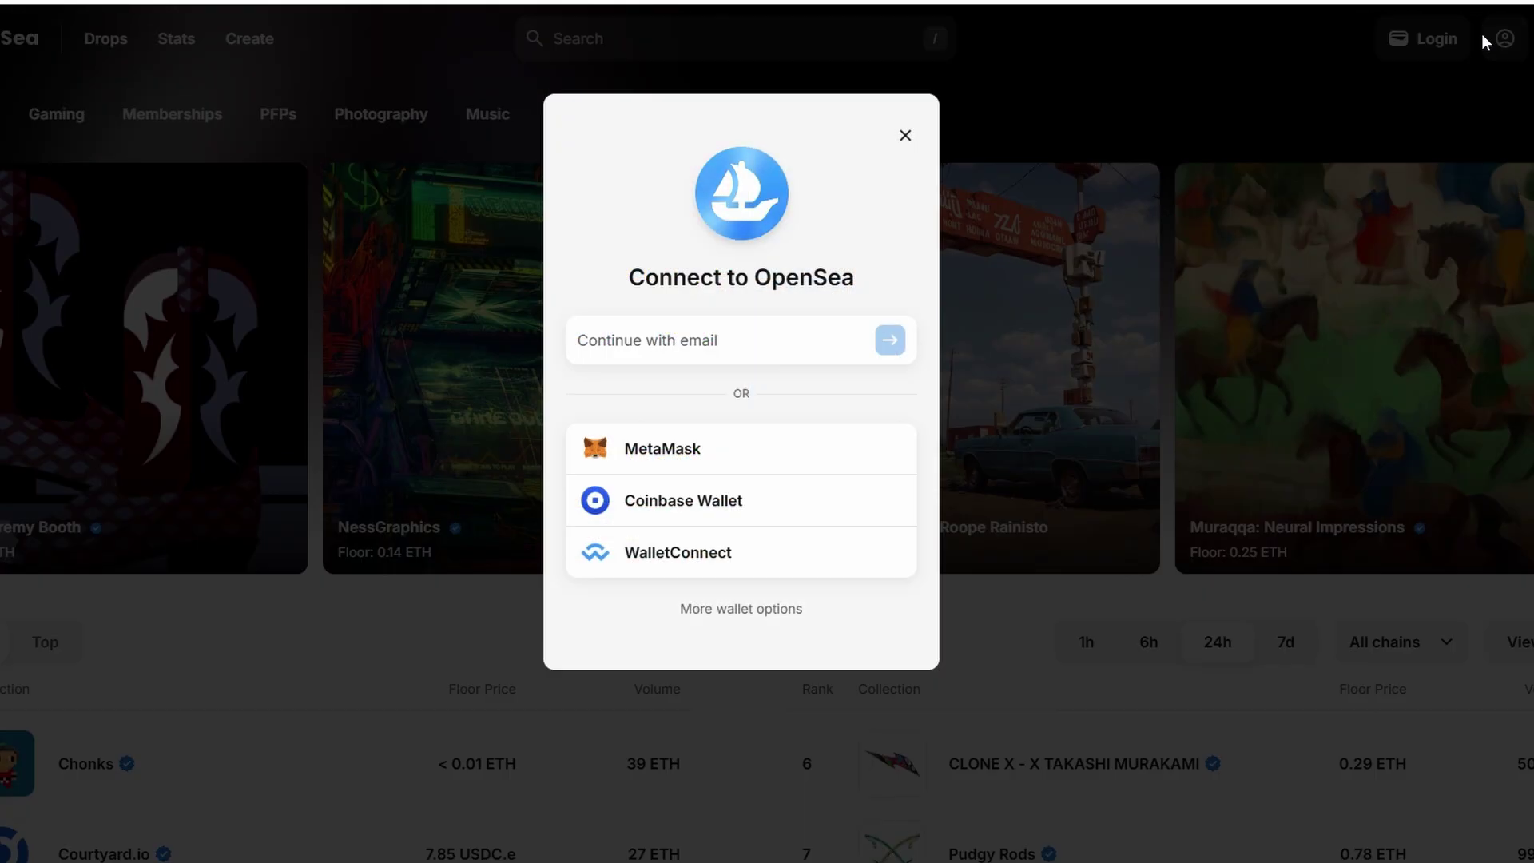
triple_click(819, 222)
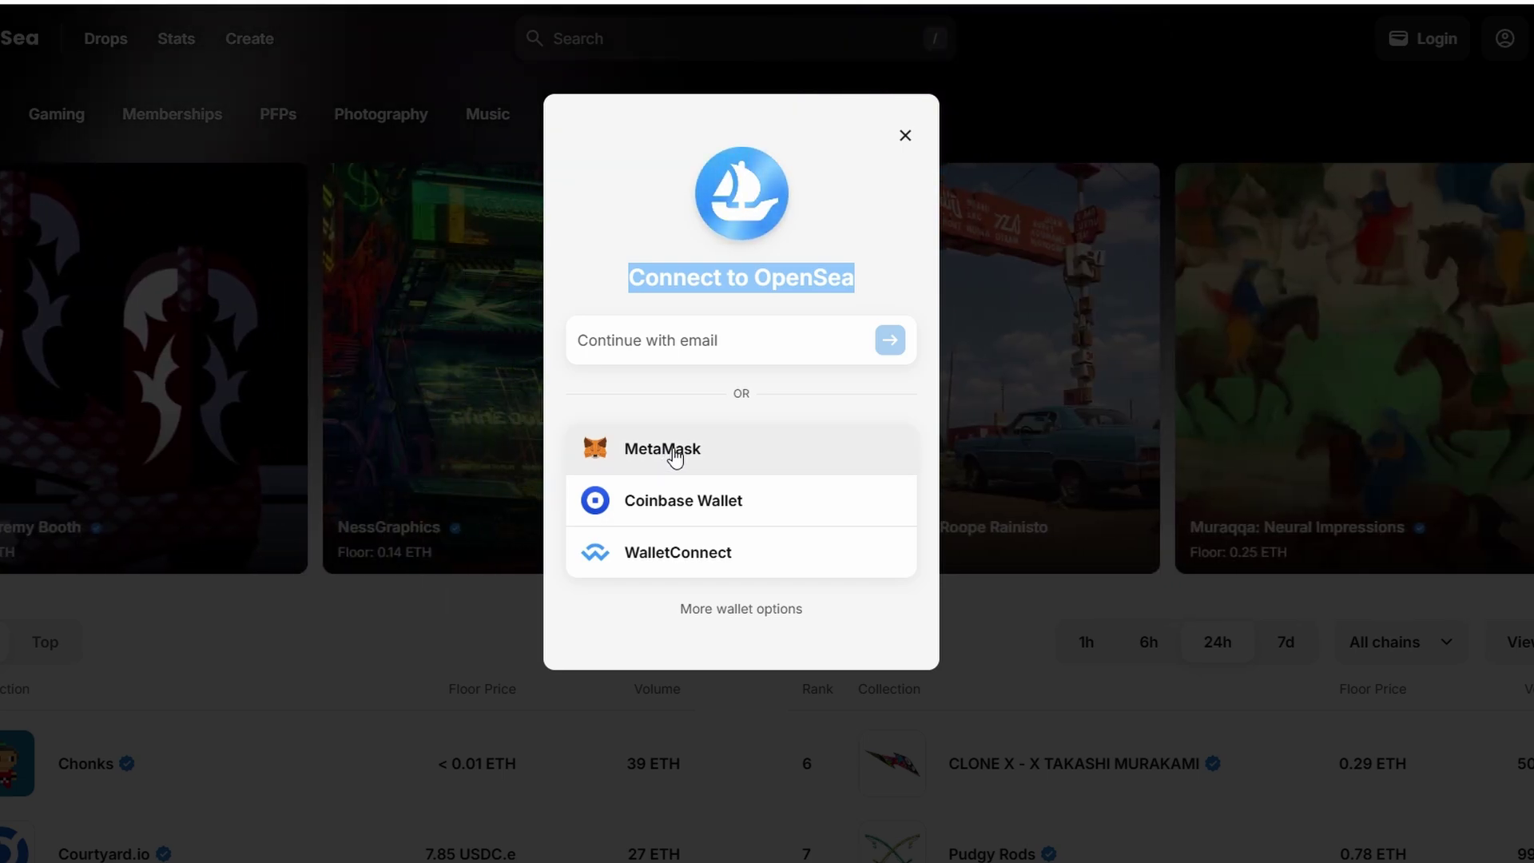
click(675, 453)
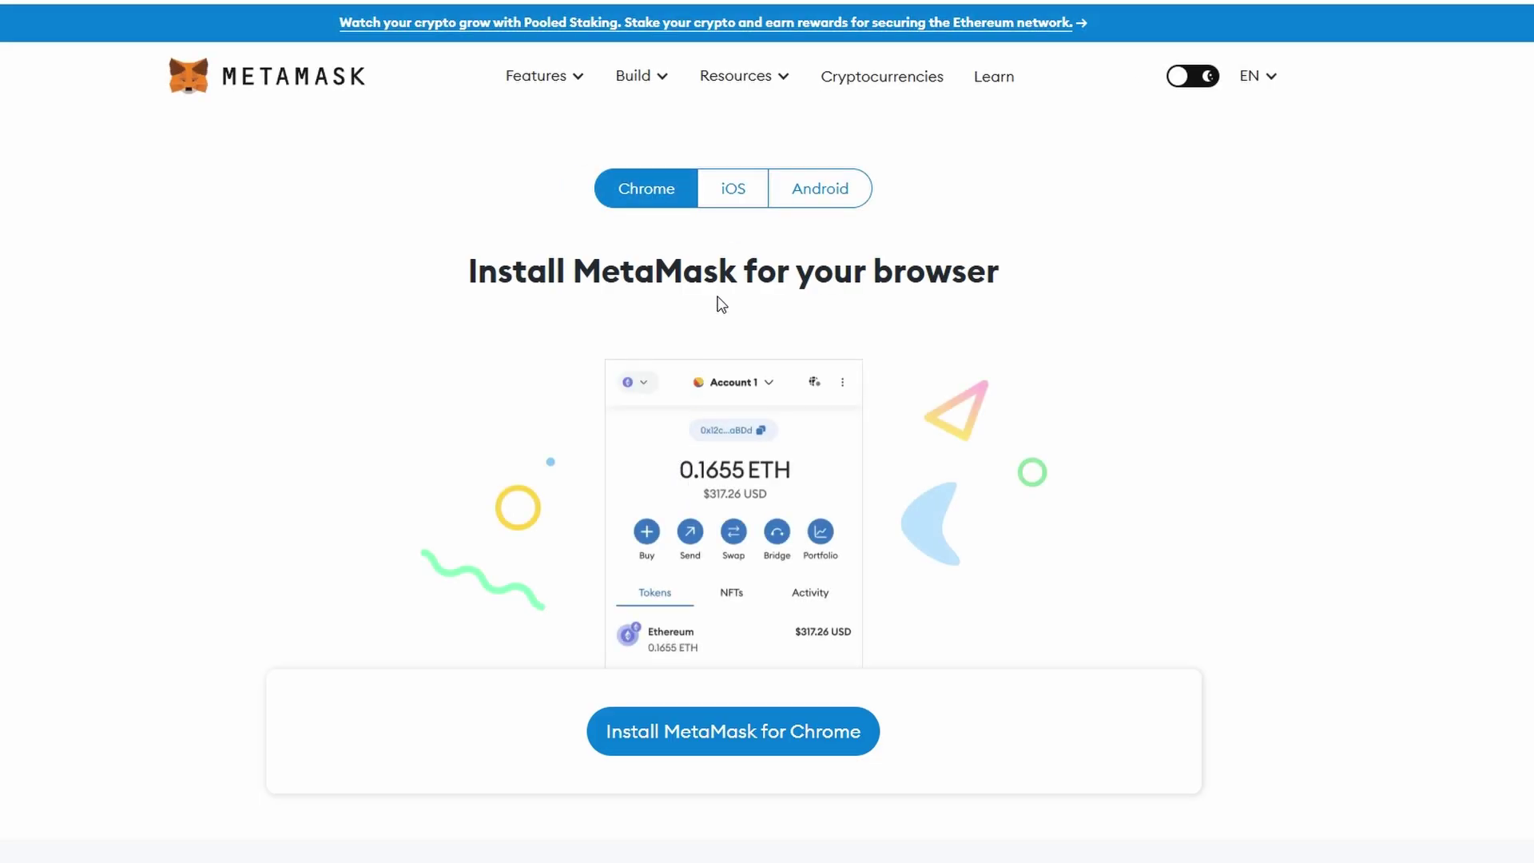
Scroll down and back up the MetaMask 'Install MetaMask for your browser' page.
scroll(721, 305, down, 1)
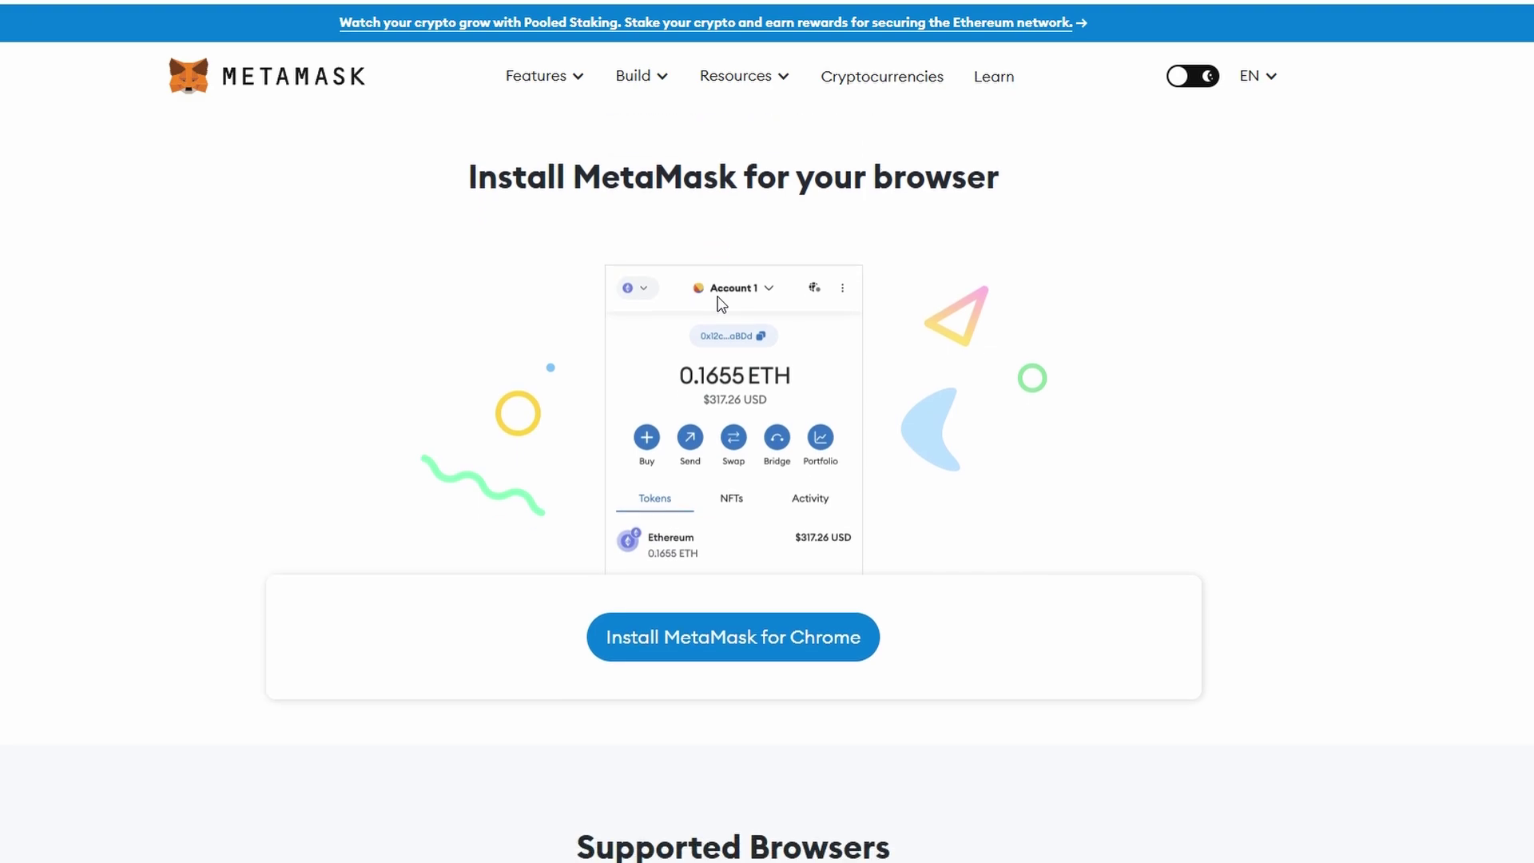
scroll(721, 304, up, 1)
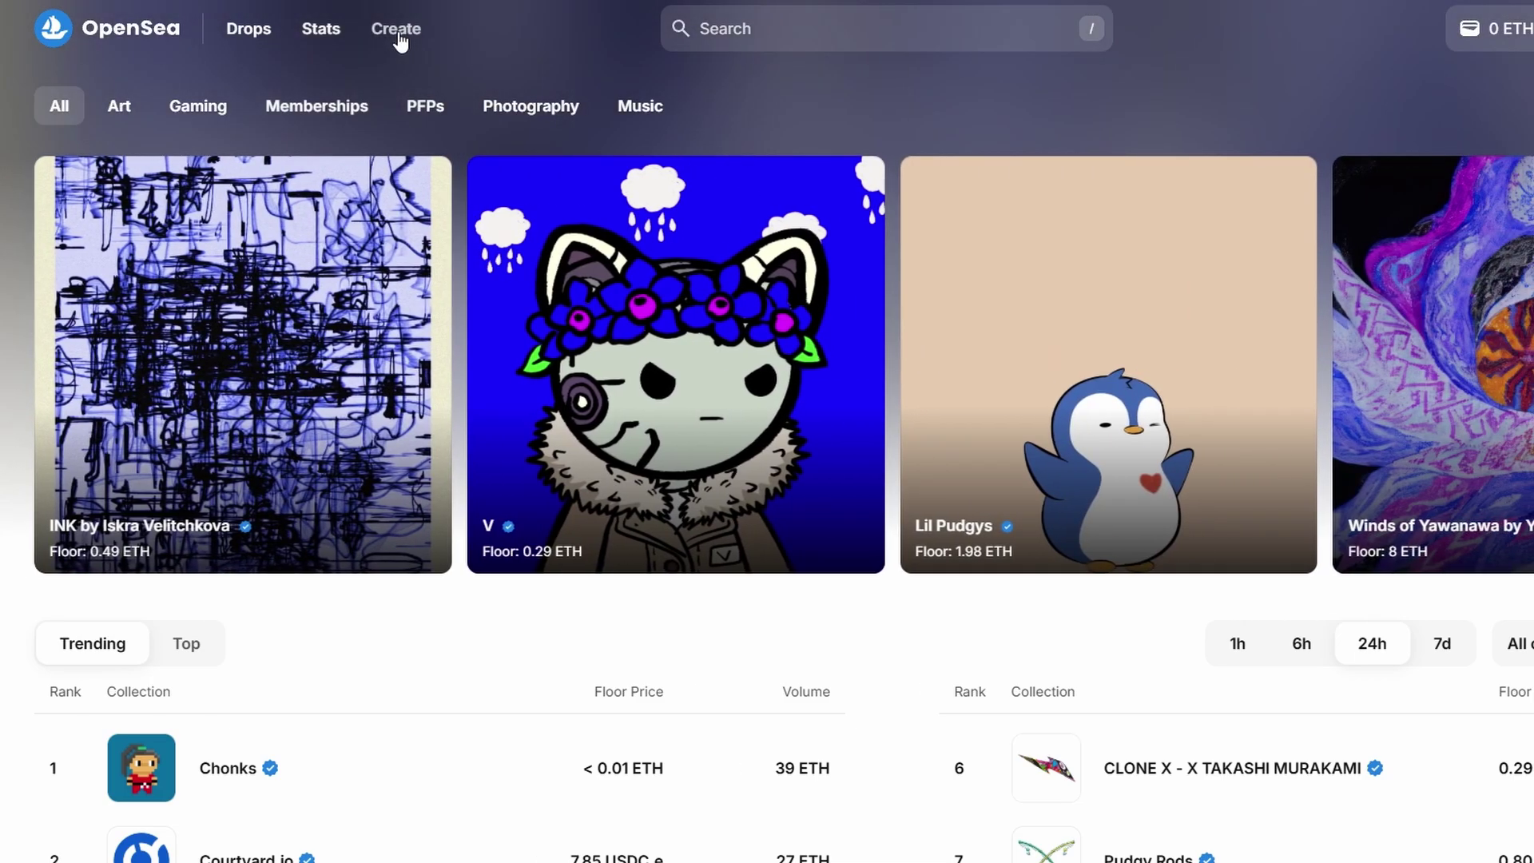
Use Create in OpenSea's top bar to reach the Drop versus Collection or item choice.
click(398, 32)
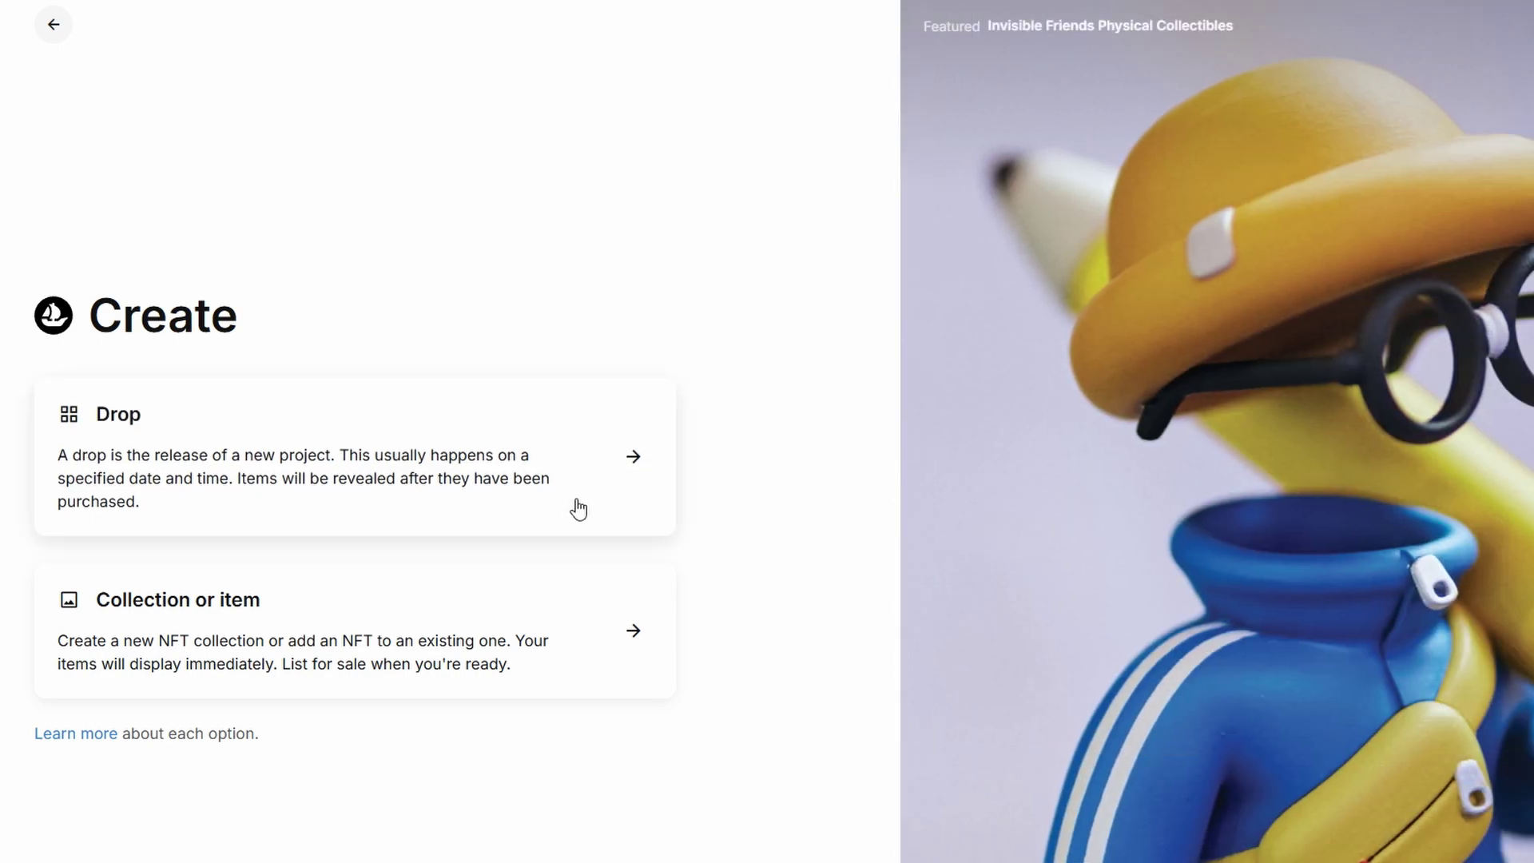
Choose 'Collection or item' and highlight the accepted media file types under Browse files.
click(568, 606)
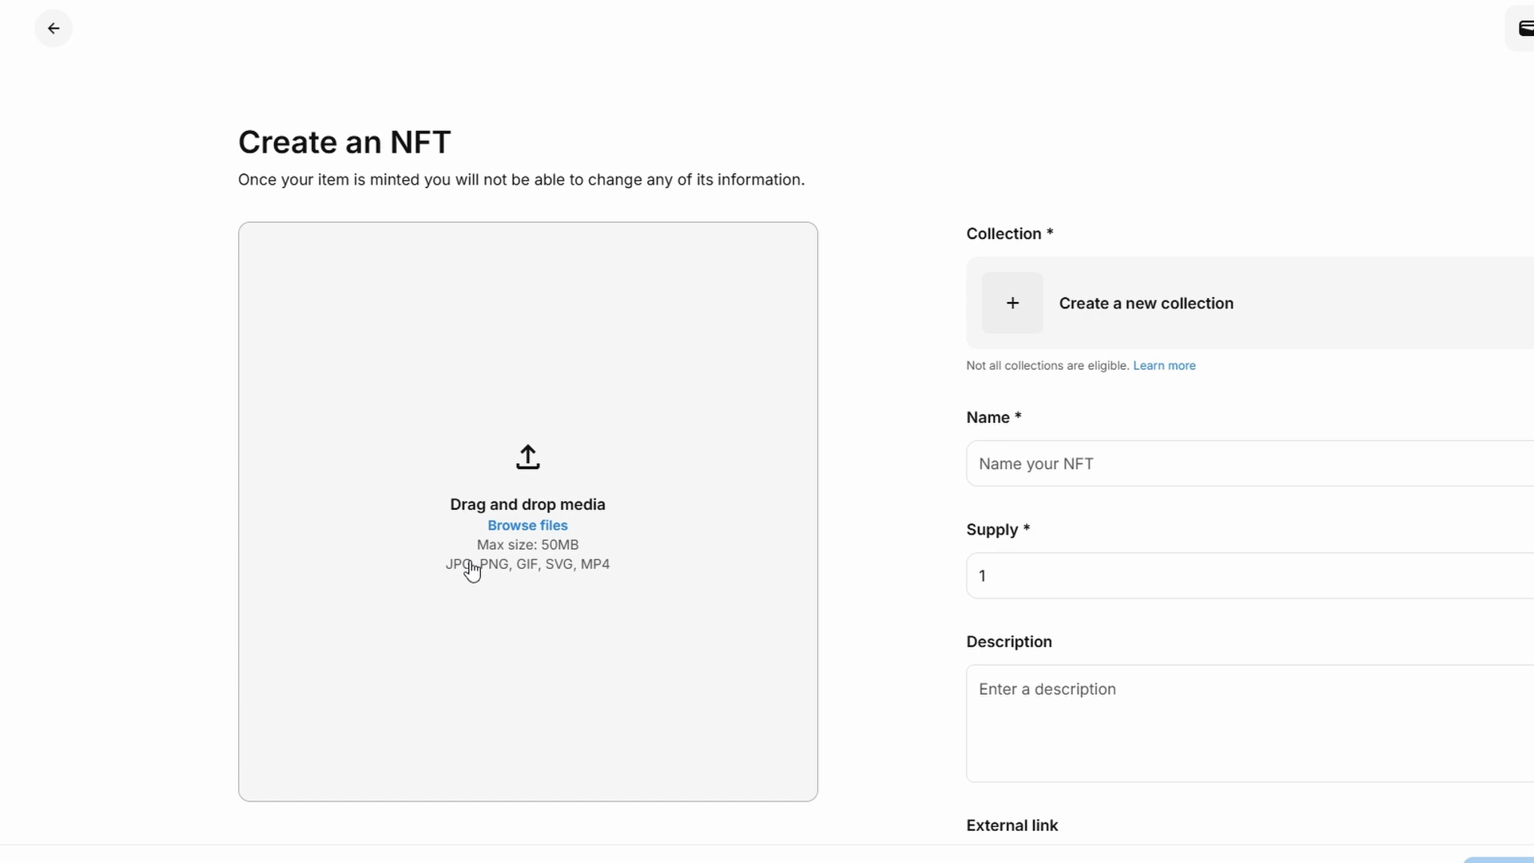
drag(448, 571, 626, 575)
click(616, 565)
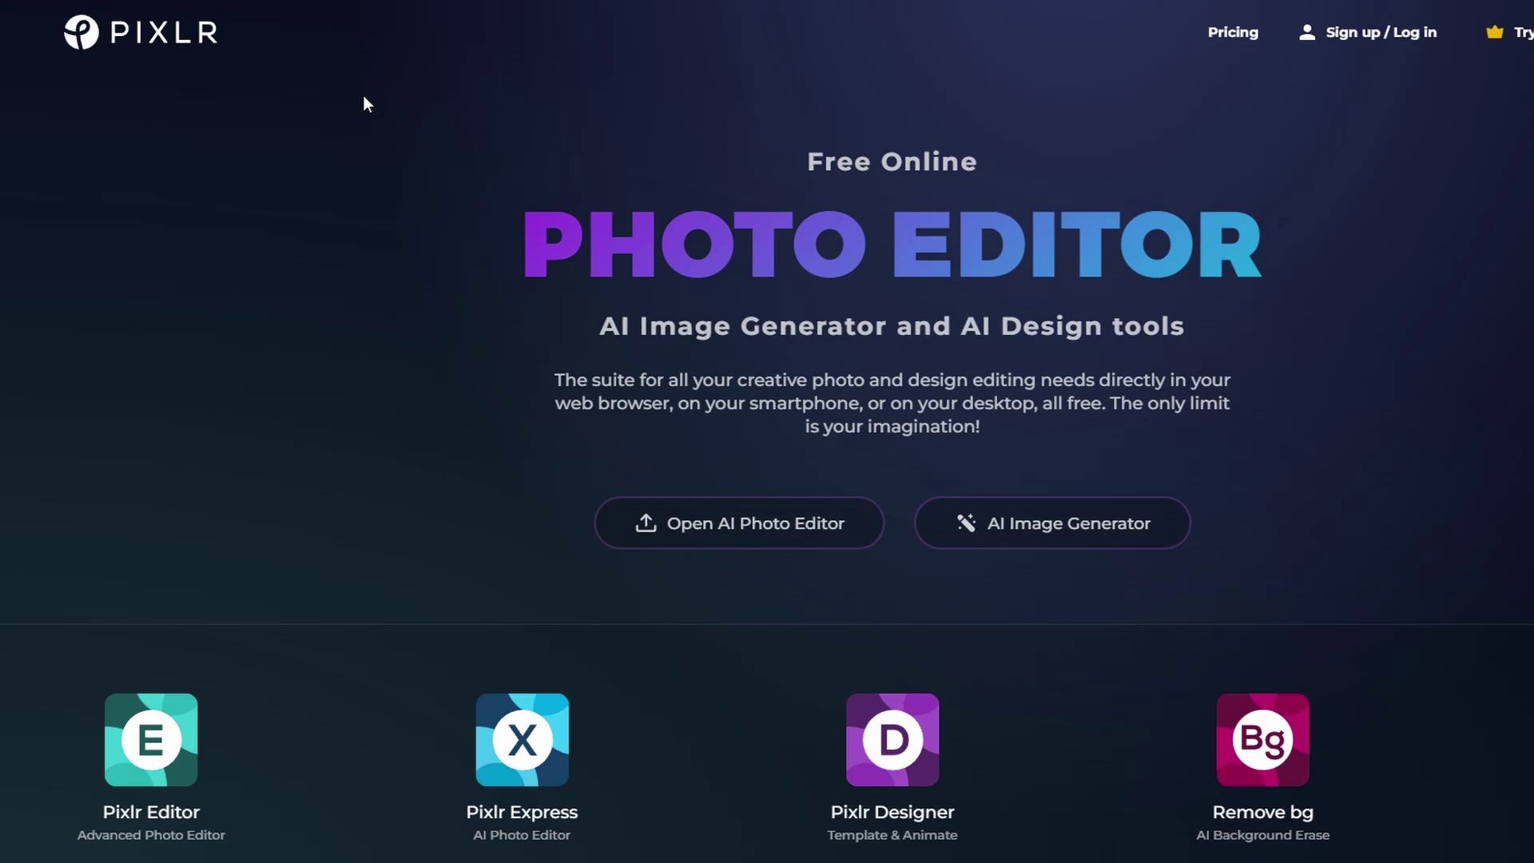
Scroll briefly down and up the Pixlr photo editor homepage.
scroll(867, 343, down, 8)
scroll(868, 343, up, 7)
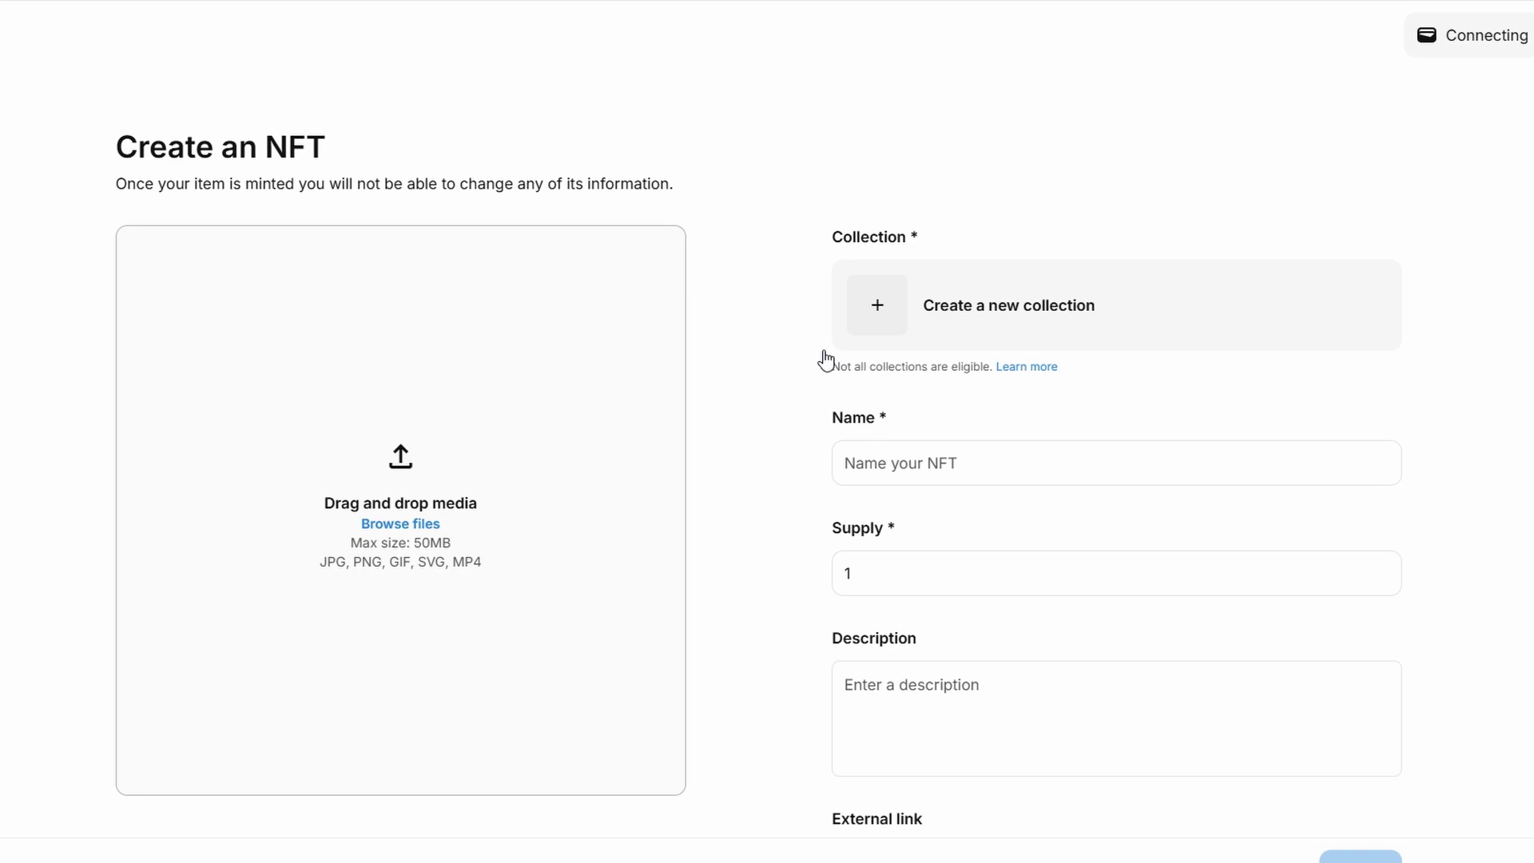
Scroll through the Create an NFT form and choose Create a new collection.
scroll(825, 359, down, 3)
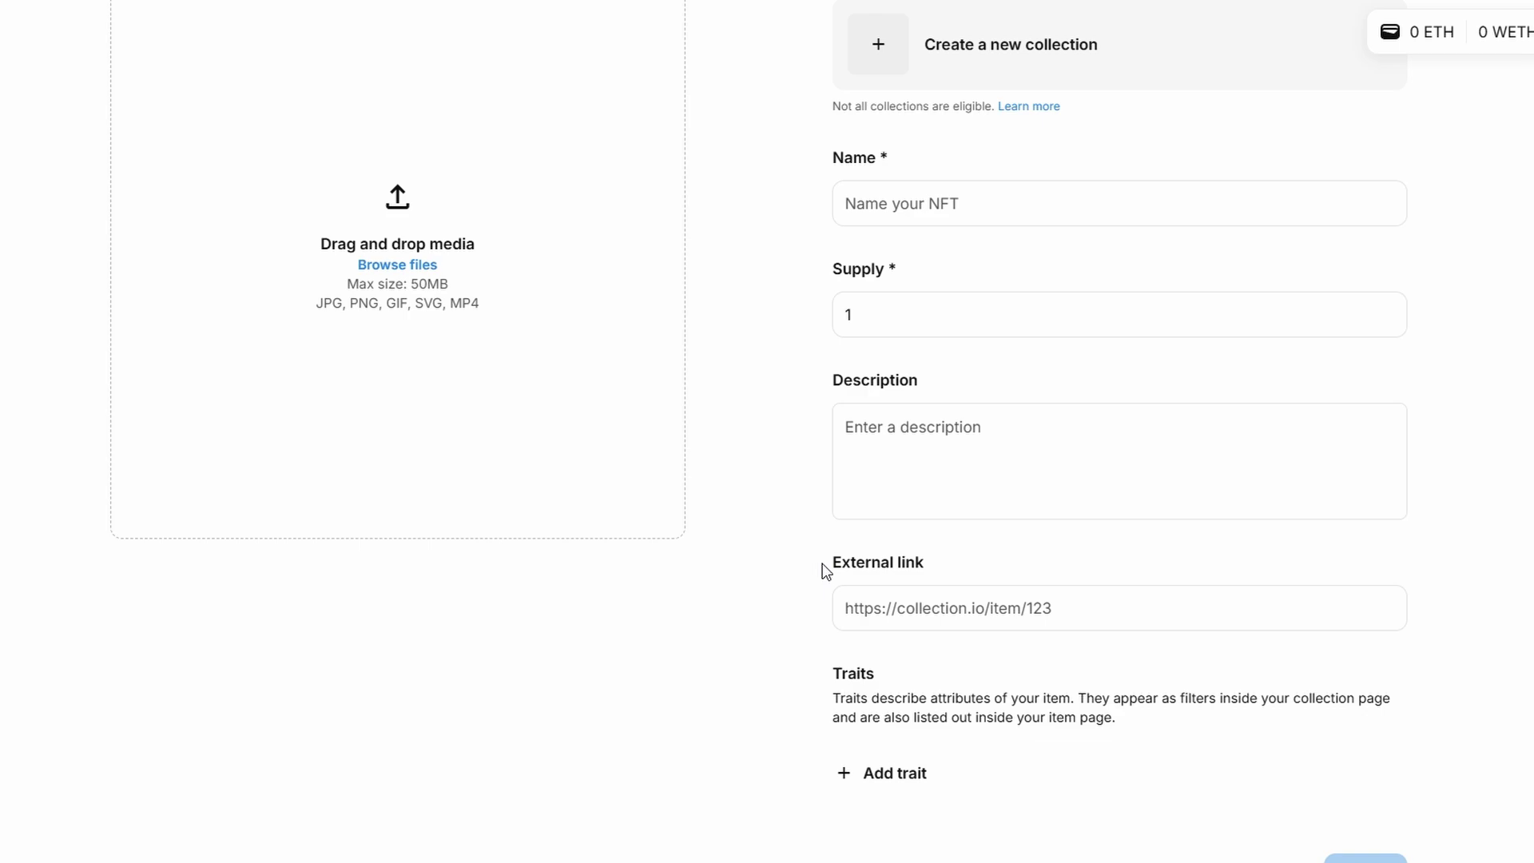
scroll(825, 570, up, 2)
drag(814, 161, 908, 171)
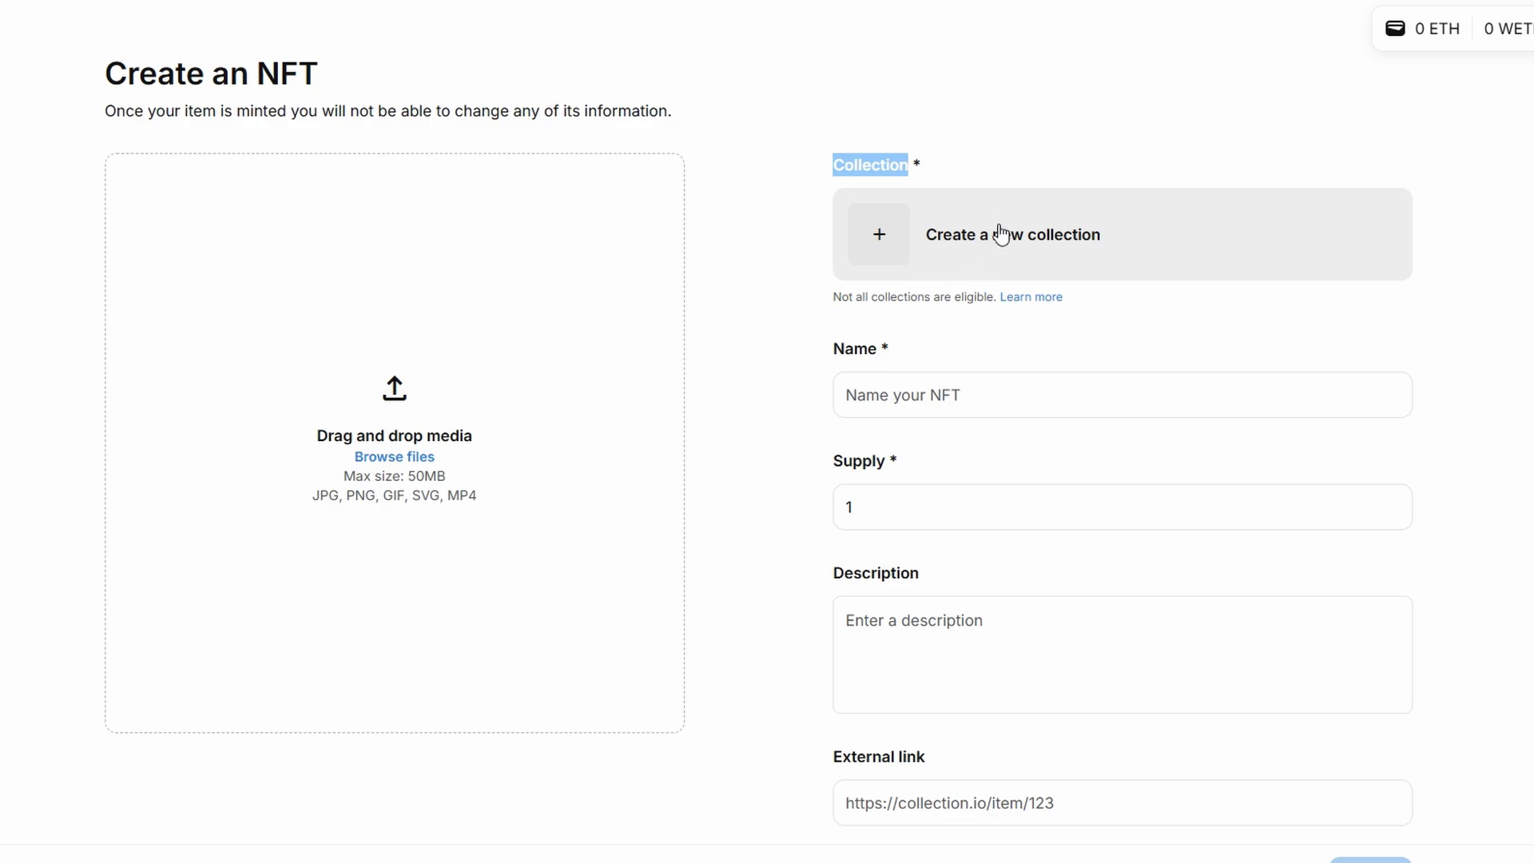
click(960, 238)
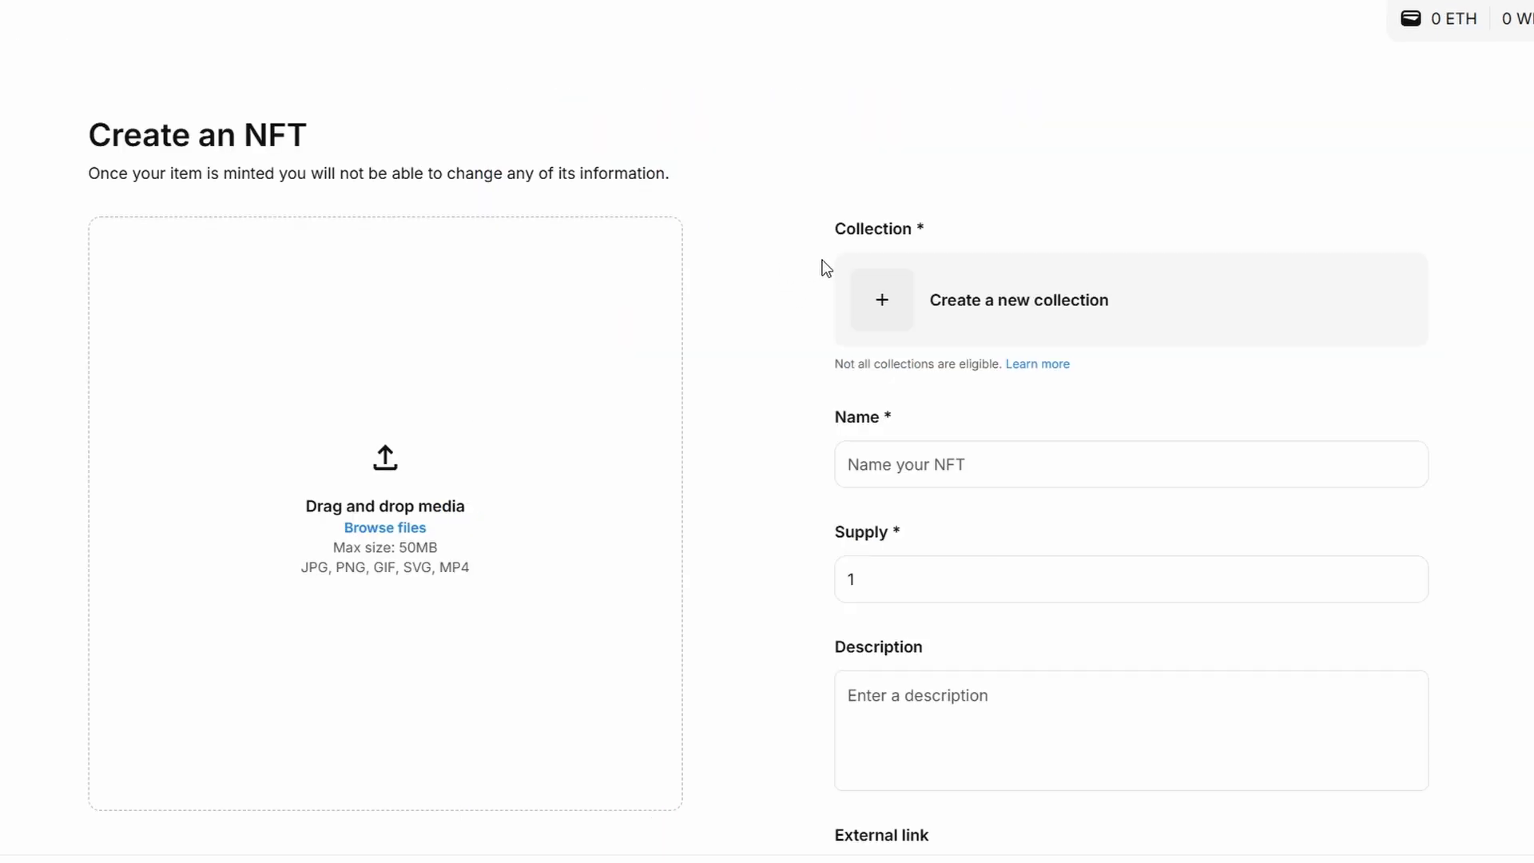
Open the new-collection form and scroll down through its logo and contract fields.
click(896, 305)
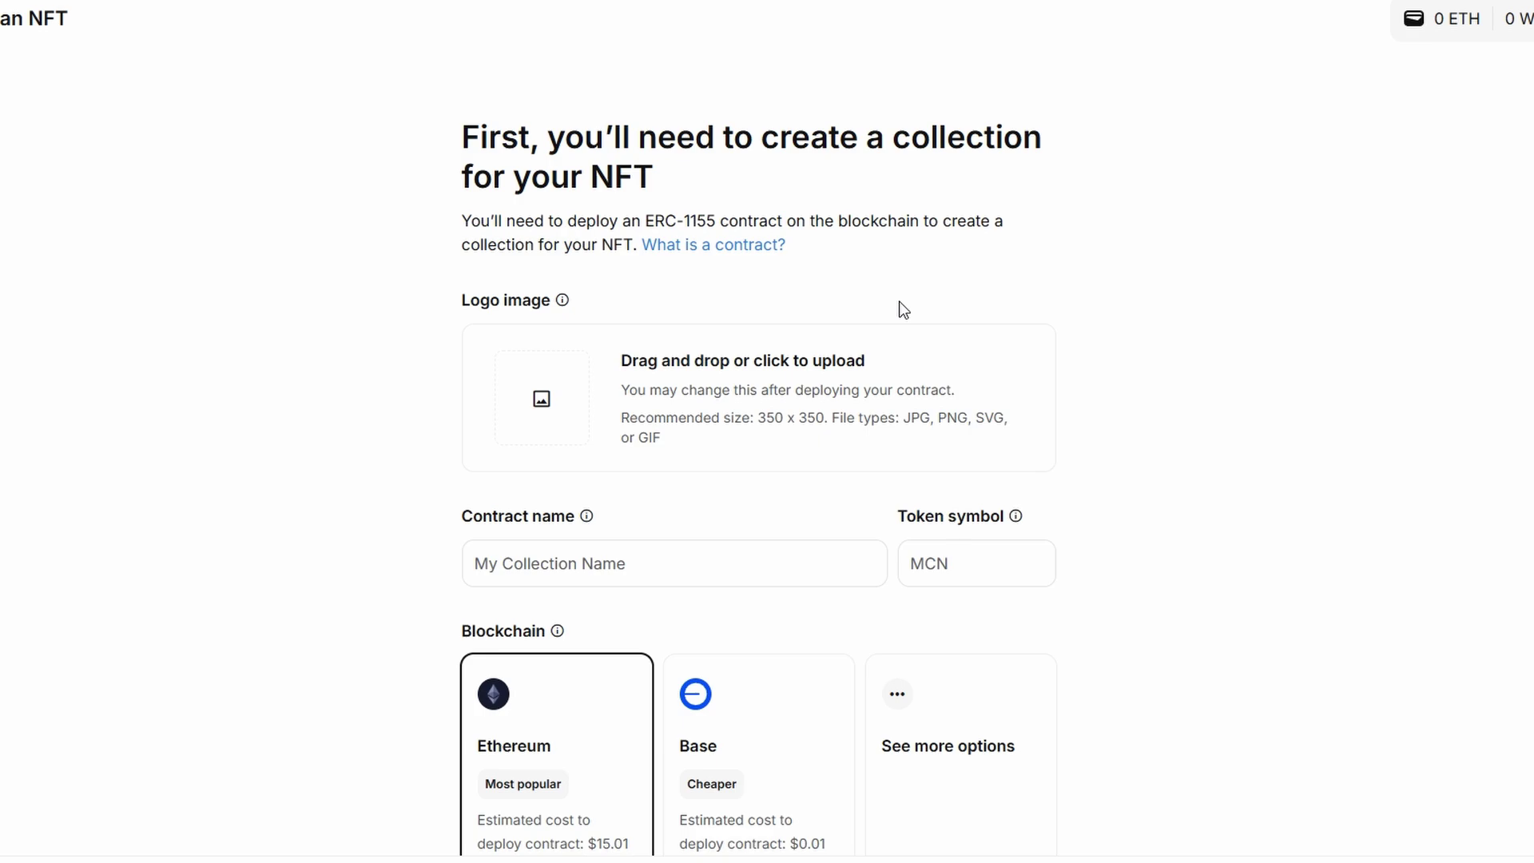
scroll(903, 310, down, 1)
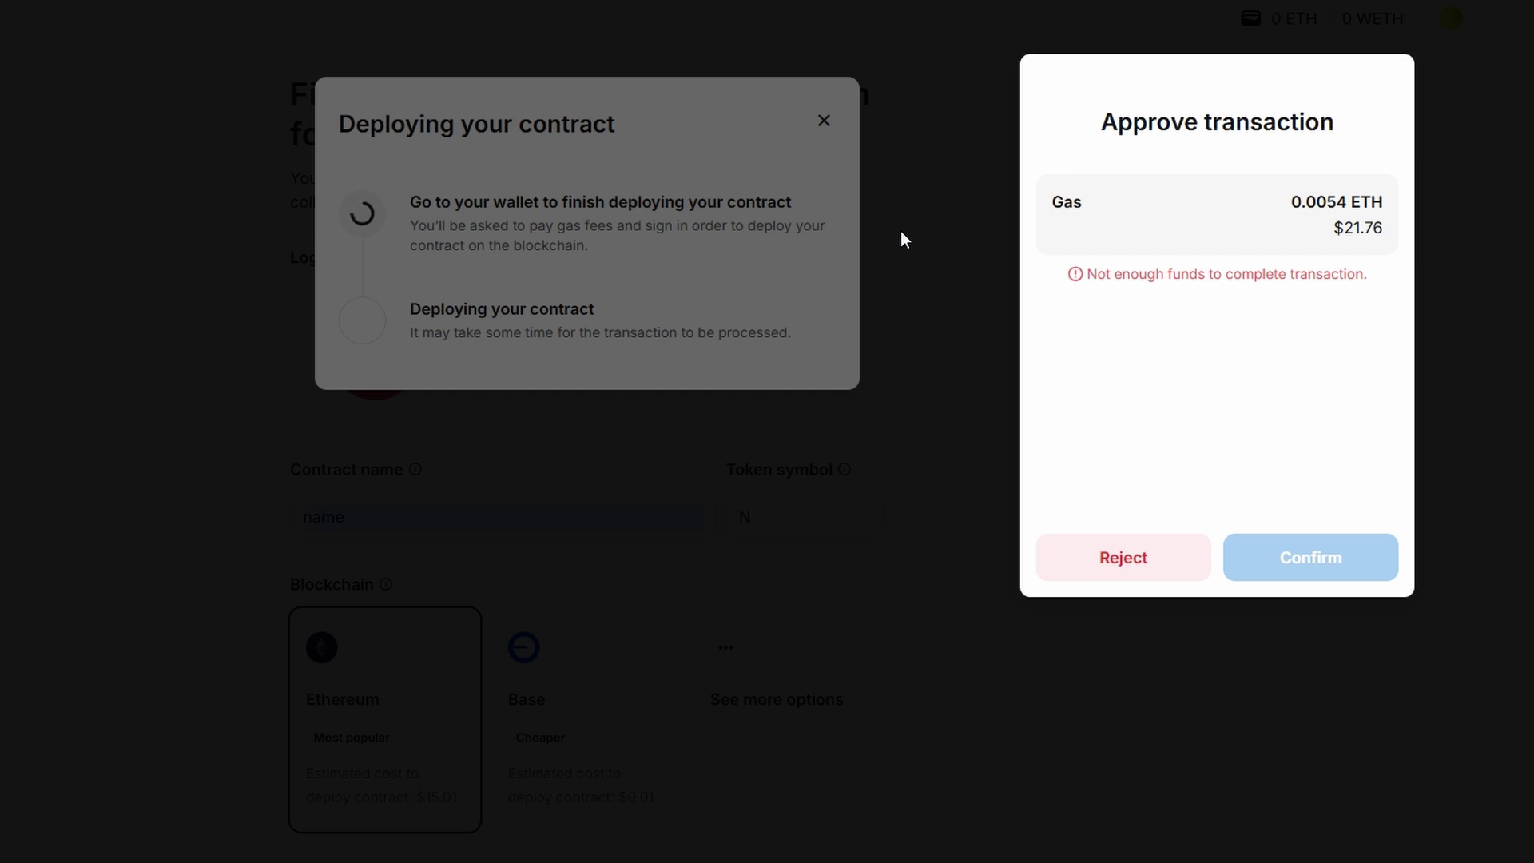
Reject the wallet's contract deployment request, close the Deploying dialog, and pick Polygon as the collection's blockchain.
click(1128, 551)
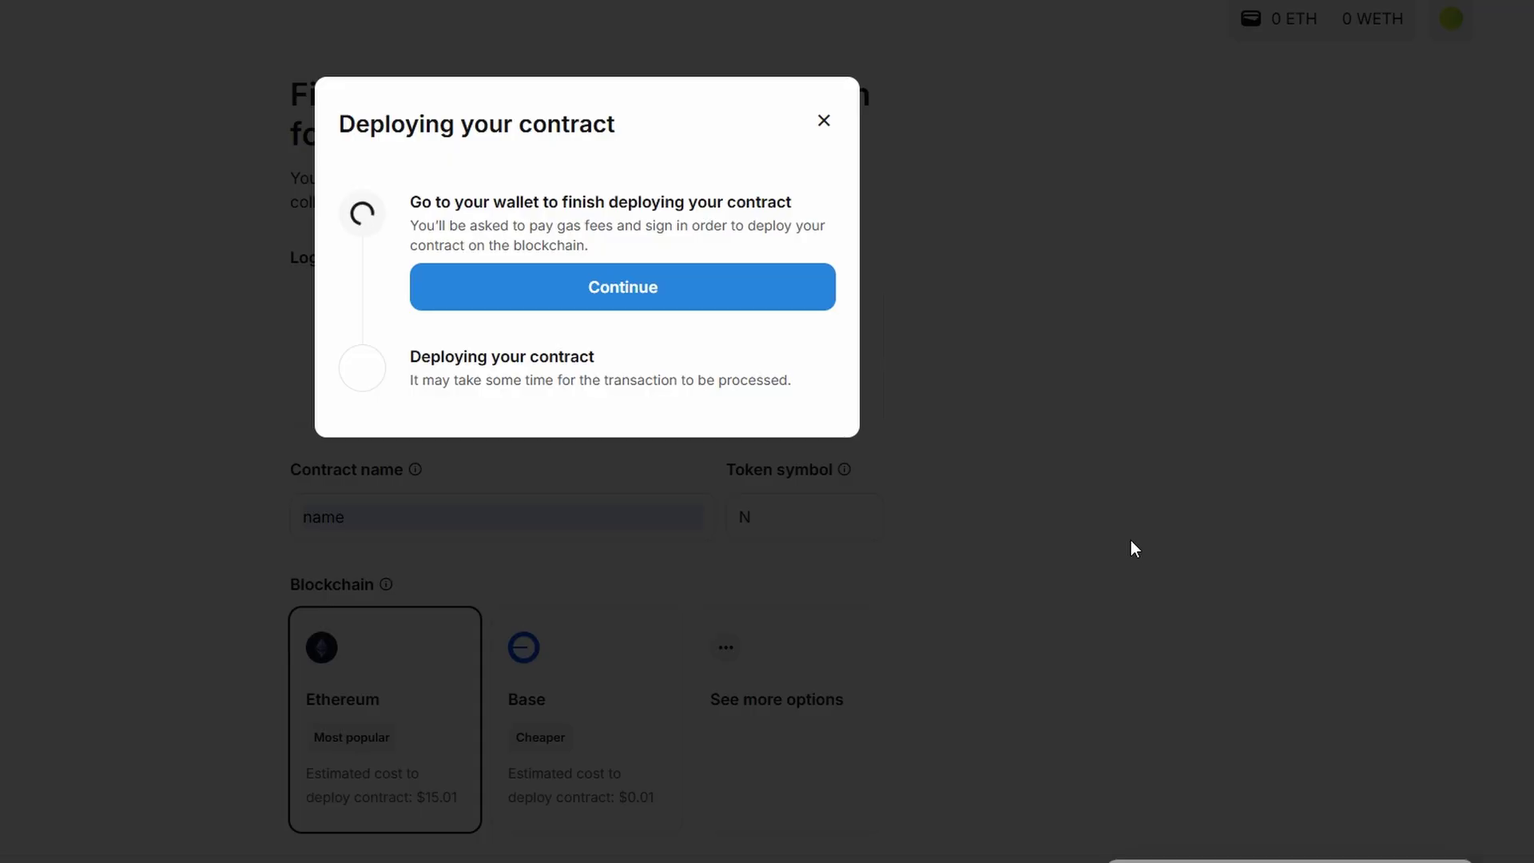
click(824, 121)
click(725, 702)
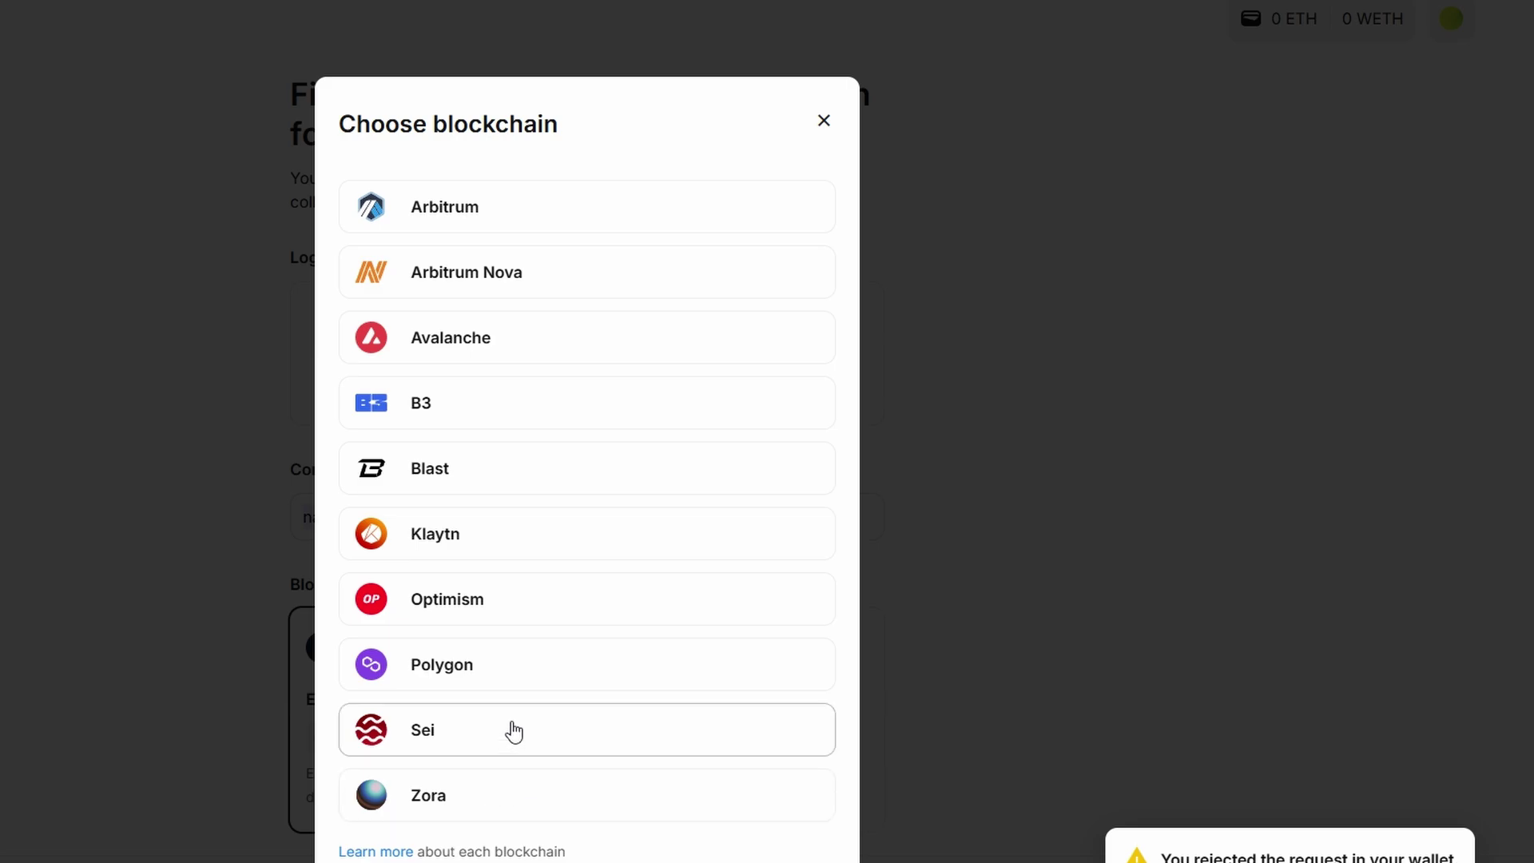
click(488, 663)
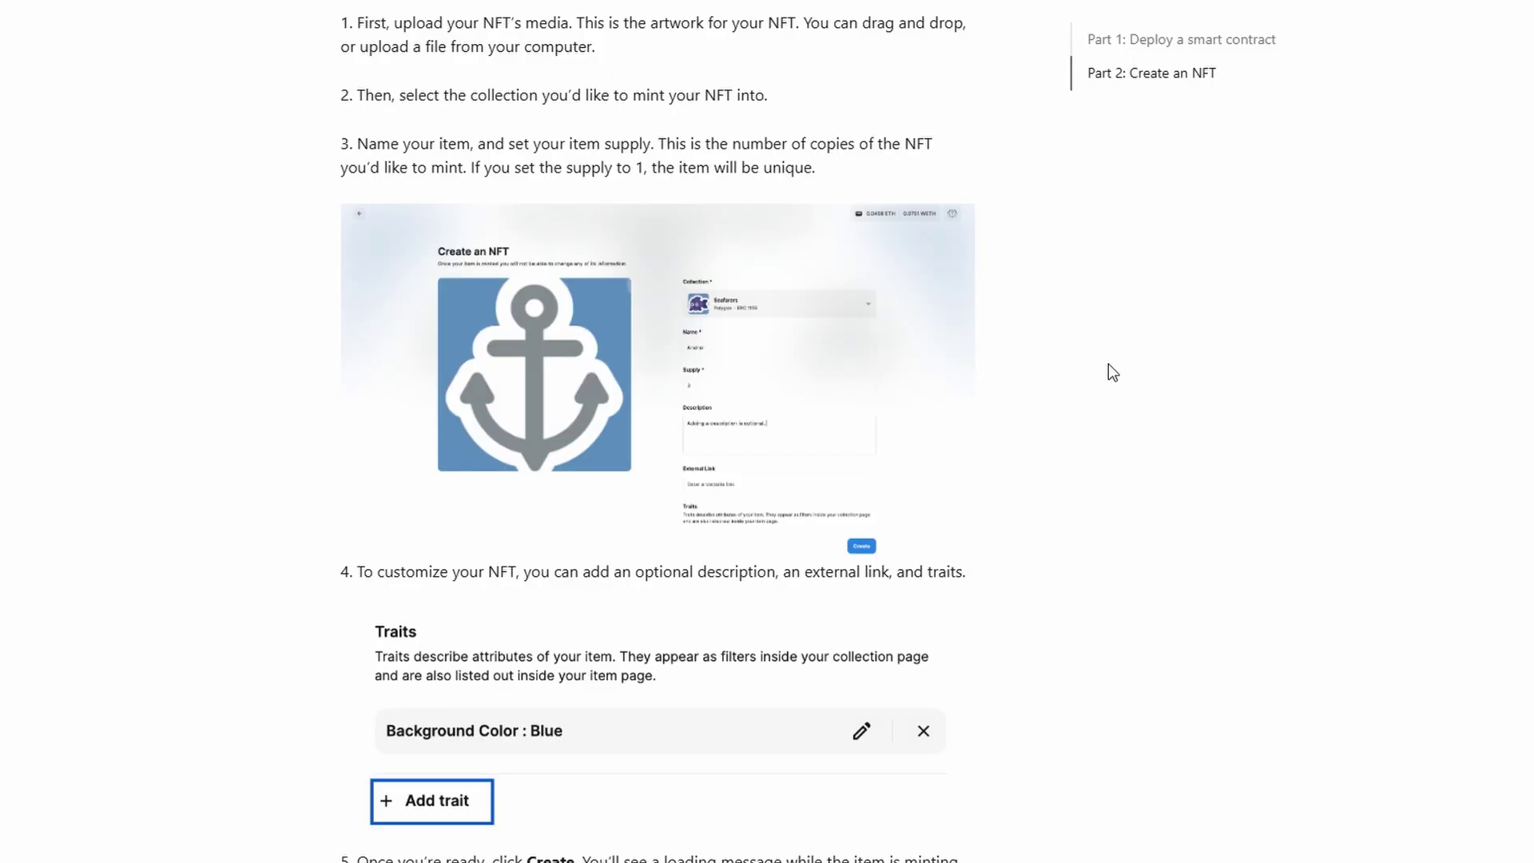
Scroll down through the Create an NFT help page.
scroll(1109, 366, down, 5)
scroll(1109, 366, down, 5)
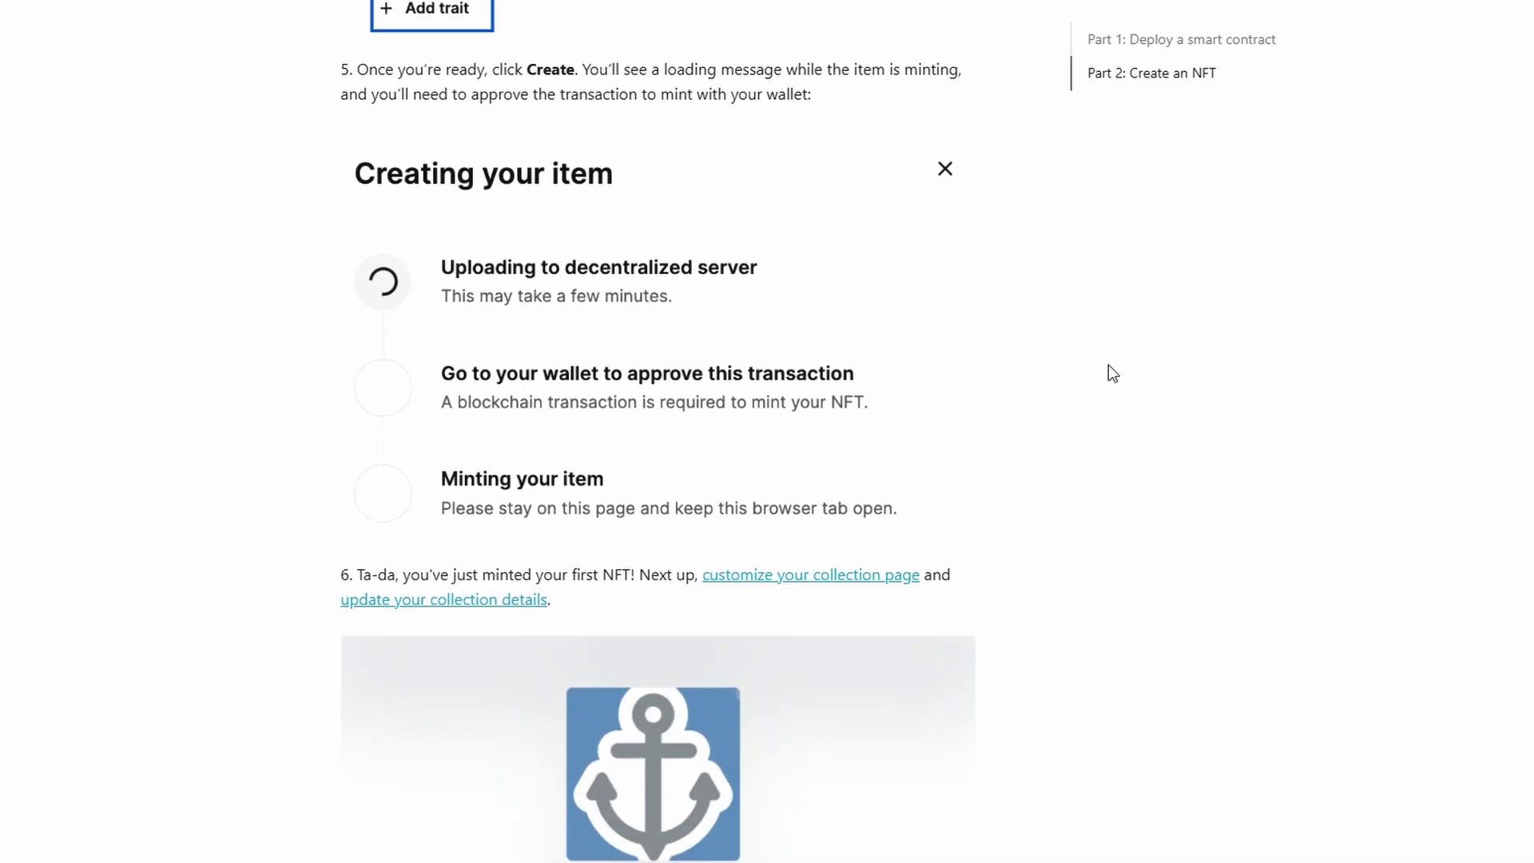
scroll(1108, 365, down, 4)
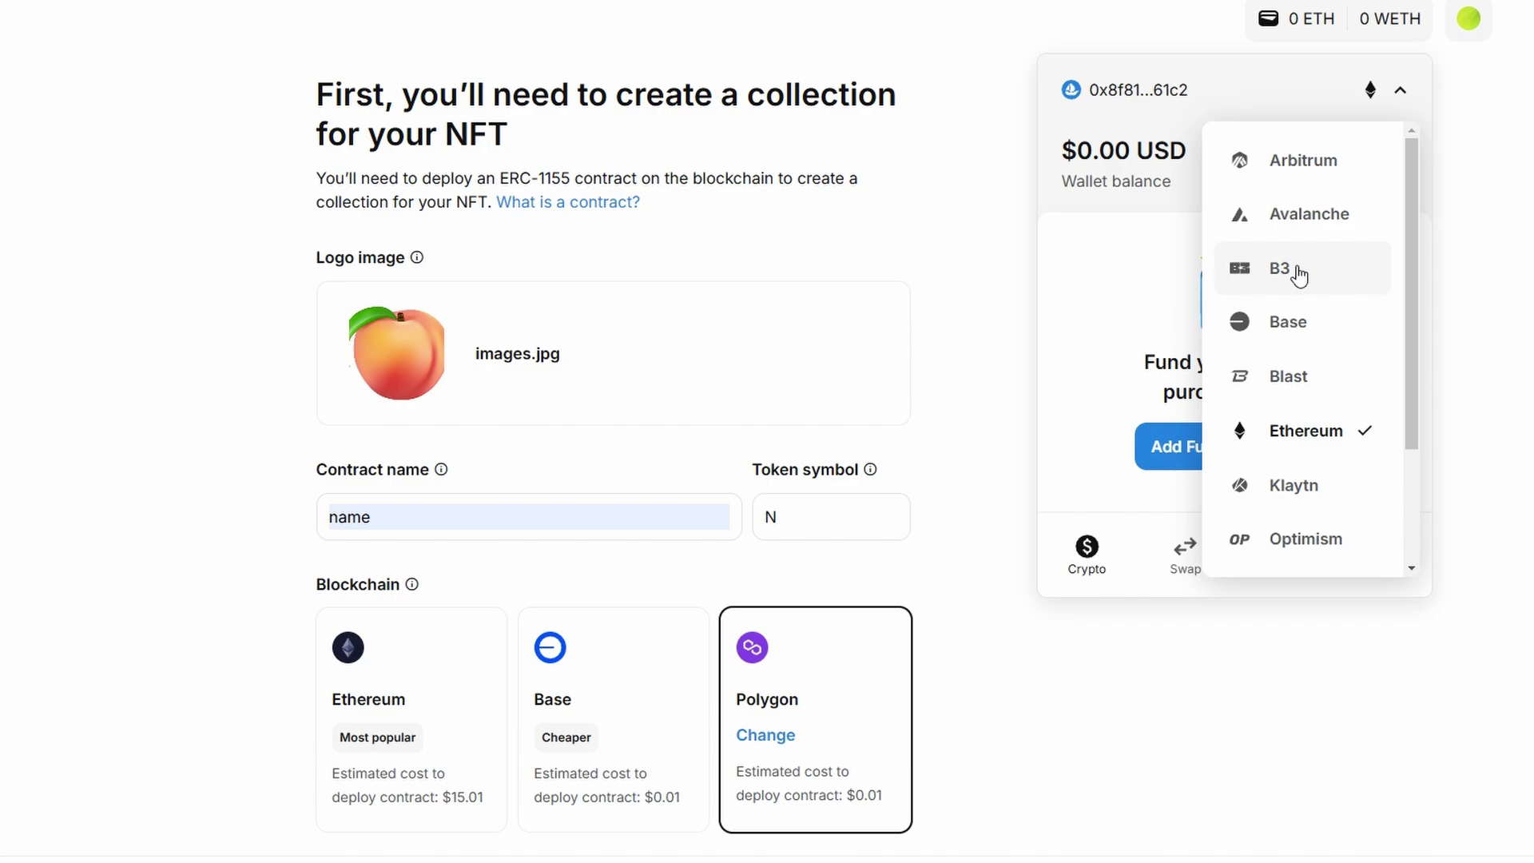
Select Polygon in the wallet's network list, replacing Ethereum, and close the list.
scroll(1299, 275, down, 2)
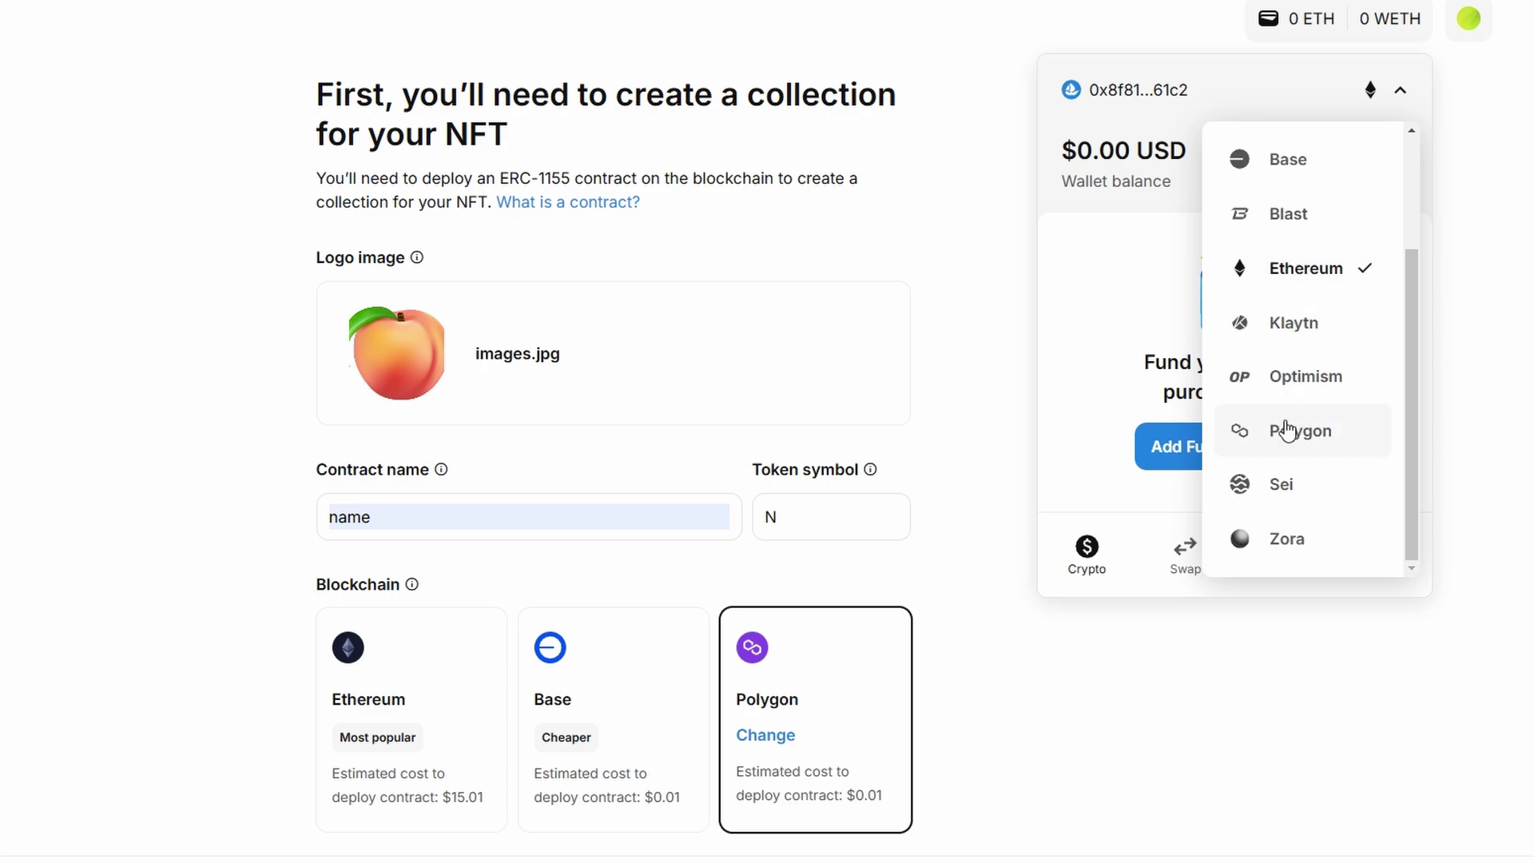
click(1286, 431)
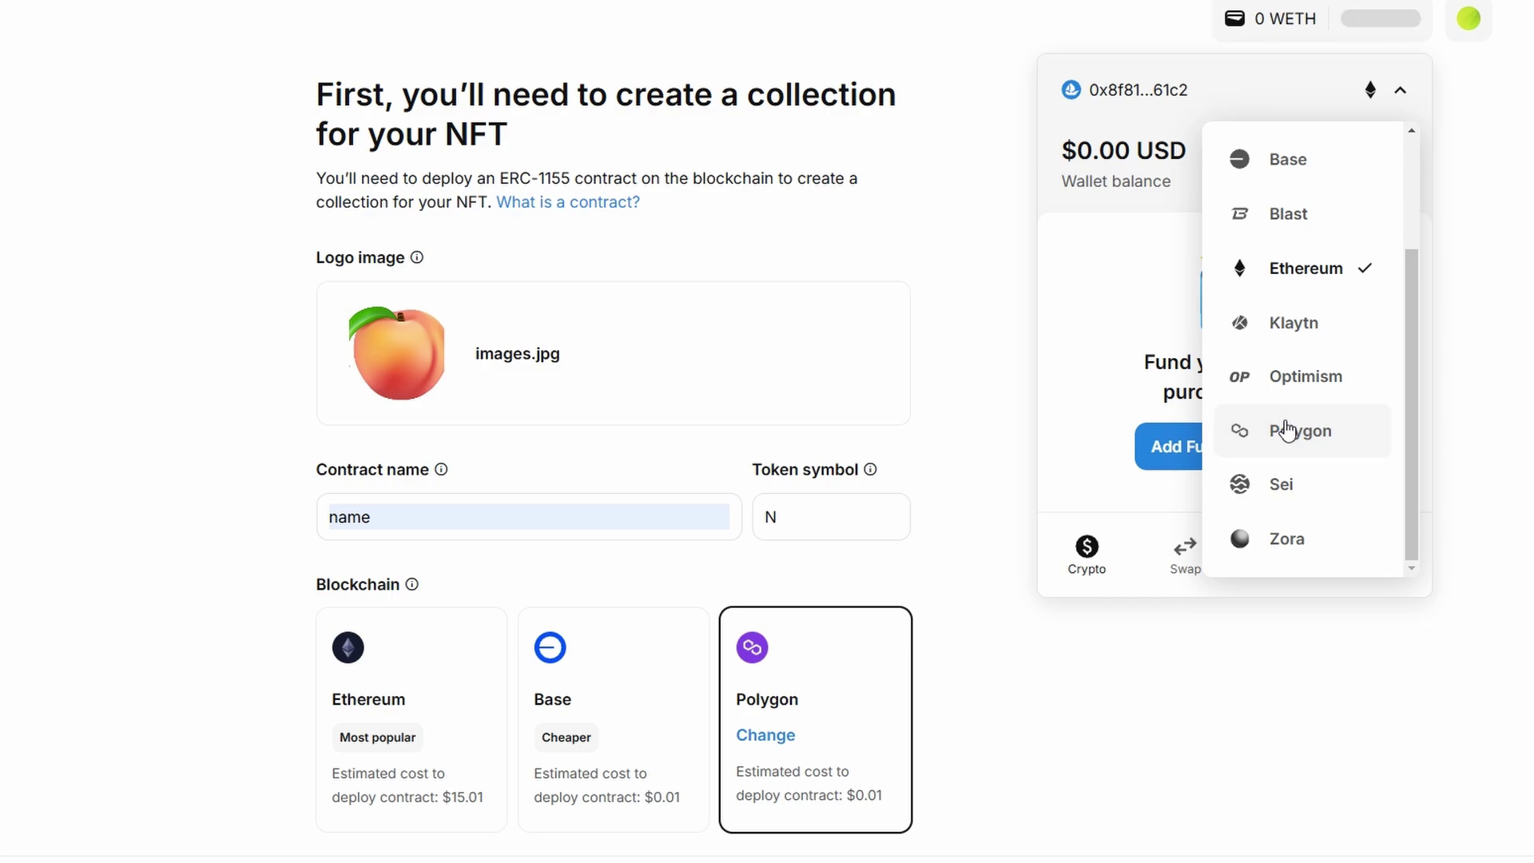
click(1093, 344)
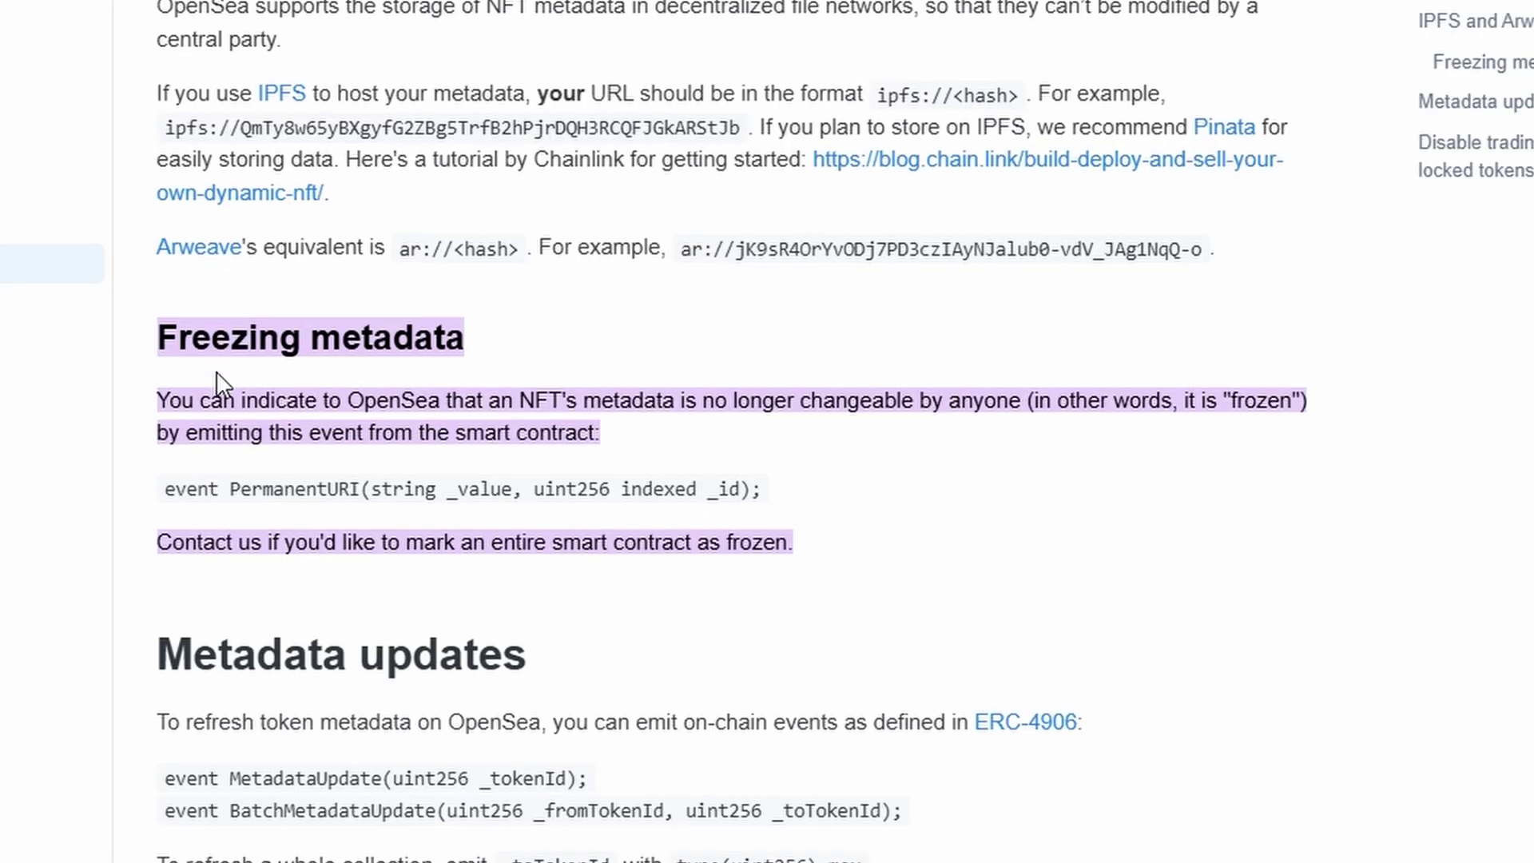
Scroll the Create an NFT guide toward the Traits and Creating your item section.
scroll(243, 352, down, 2)
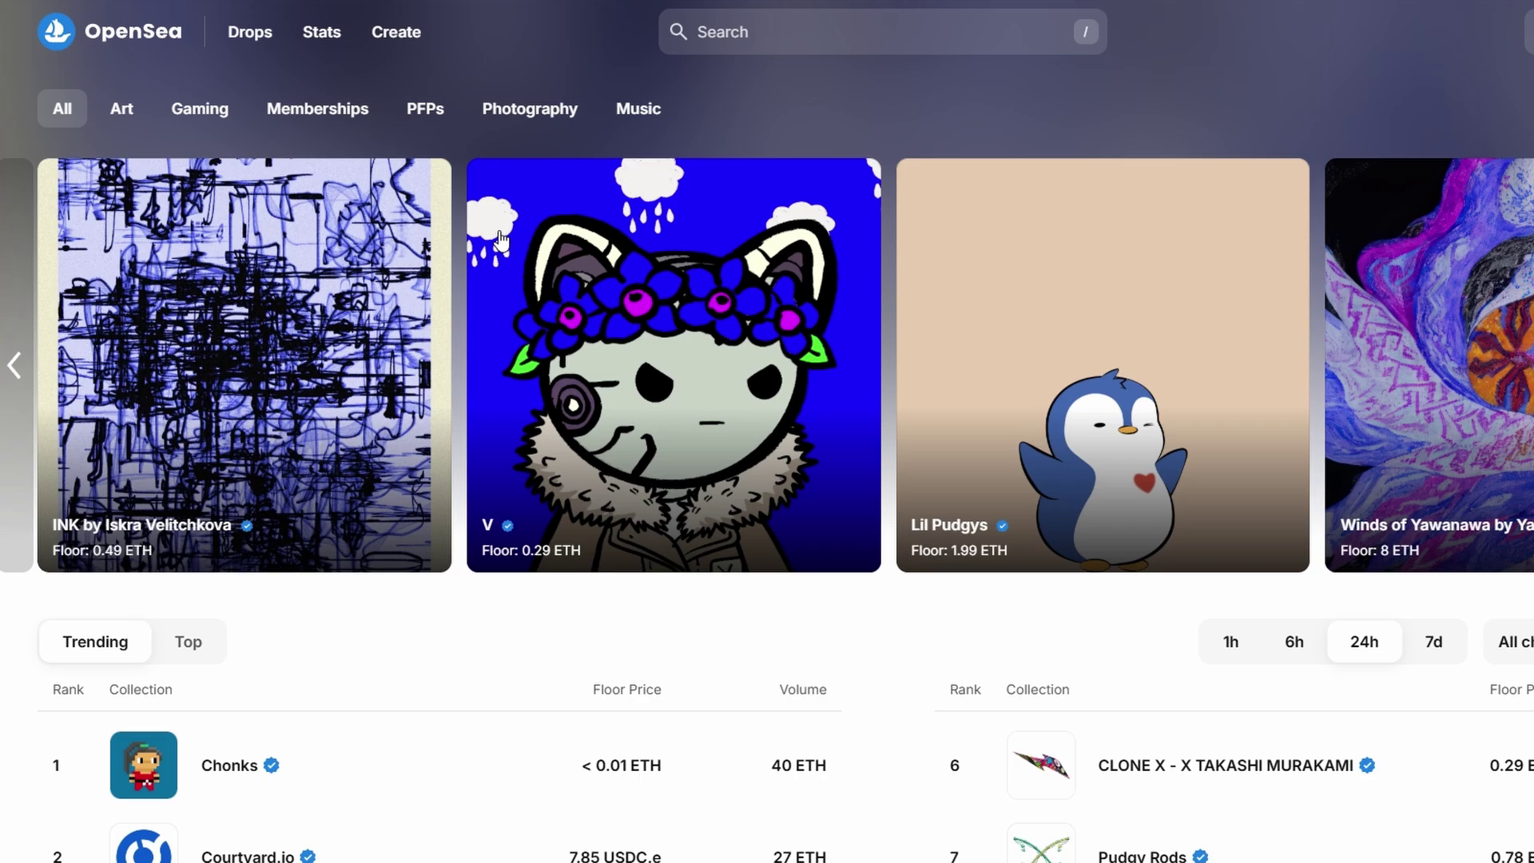
scroll(500, 239, down, 10)
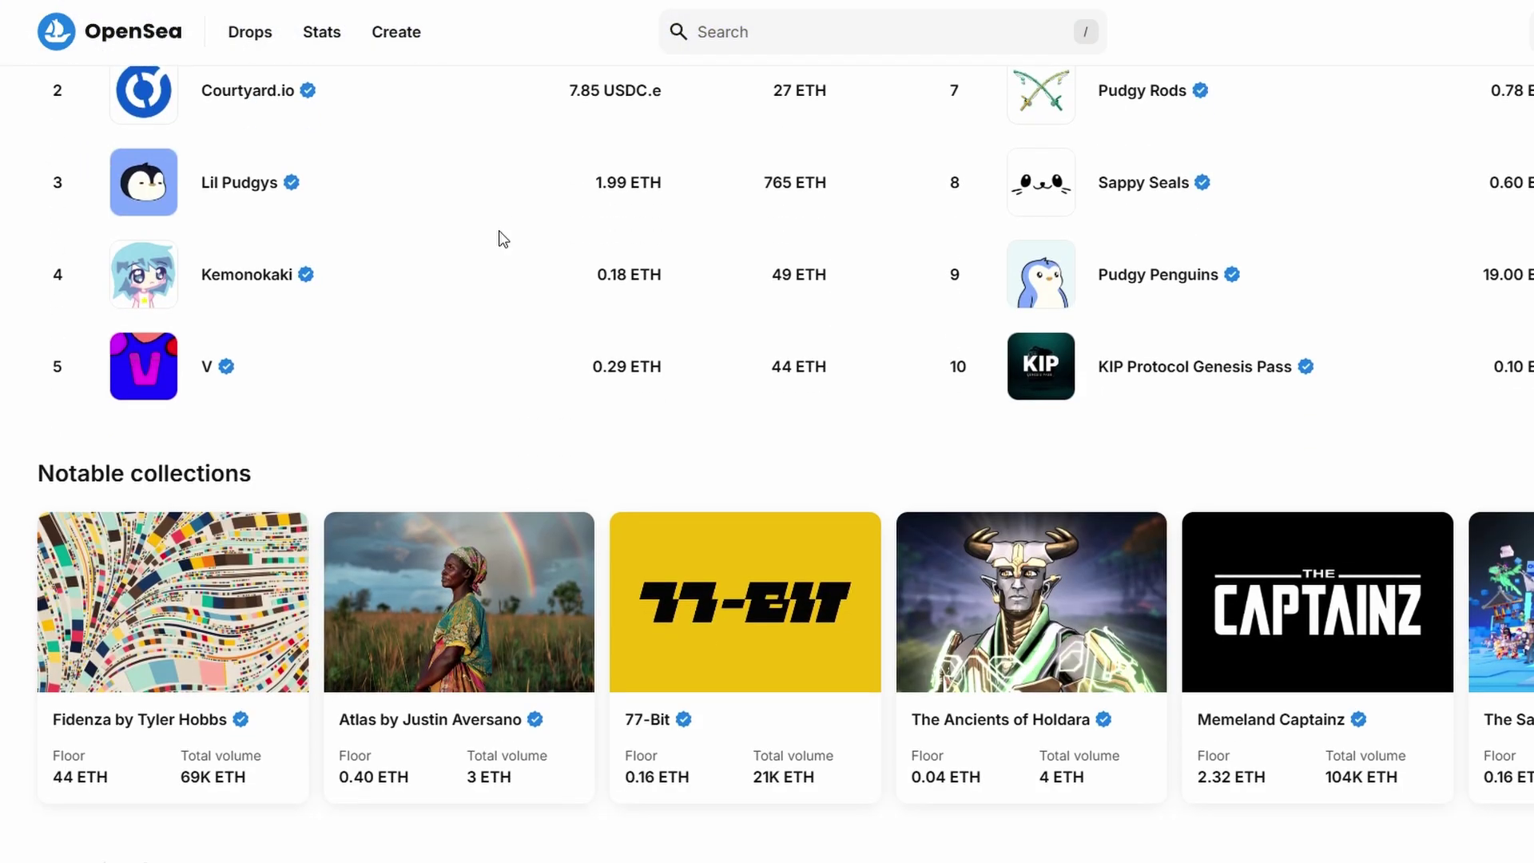
scroll(1320, 390, down, 4)
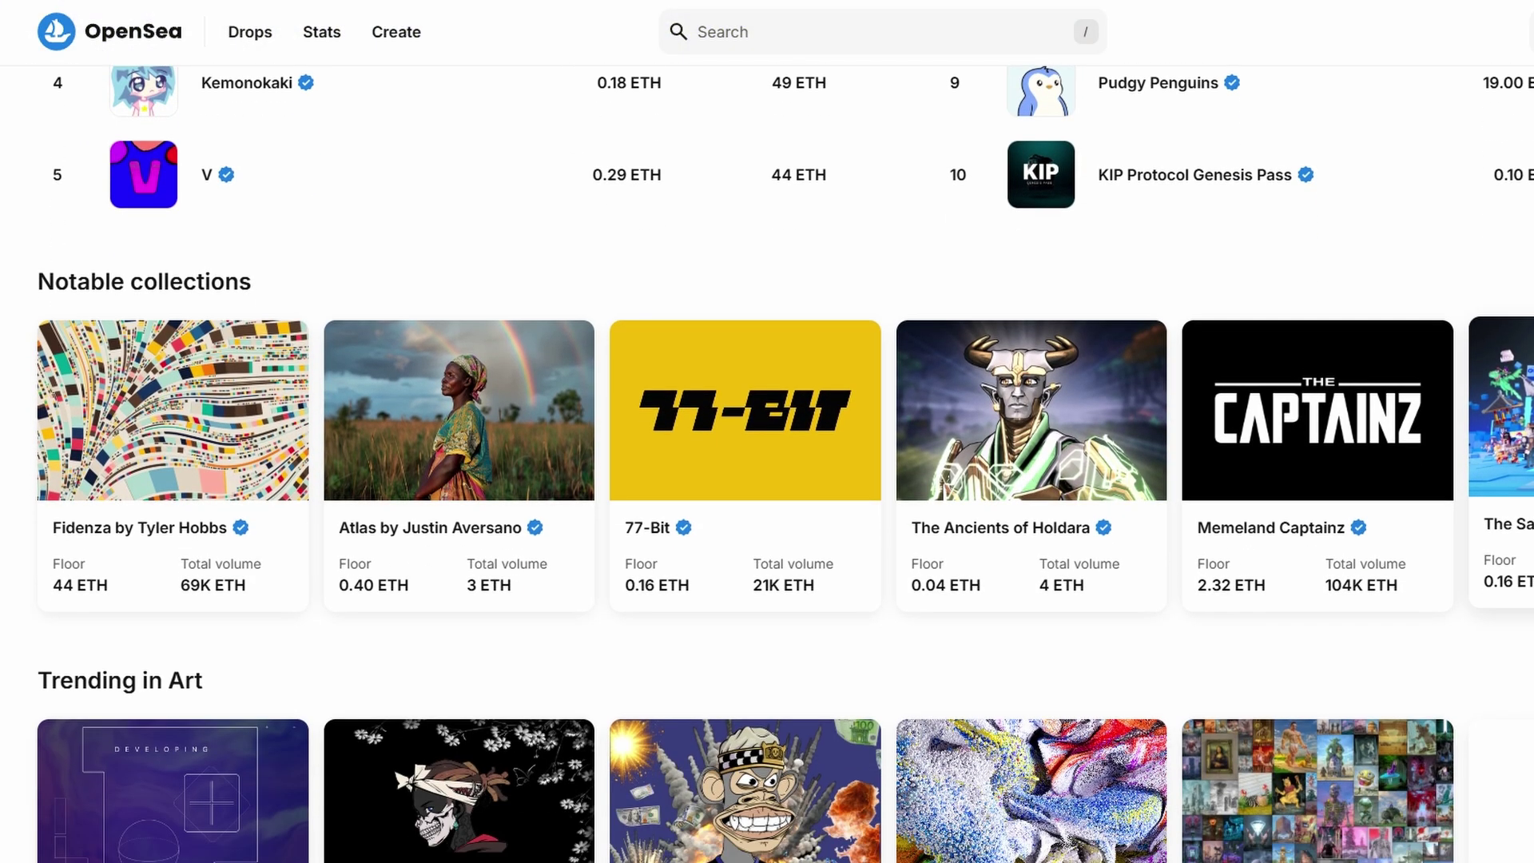
scroll(767, 463, down, 2)
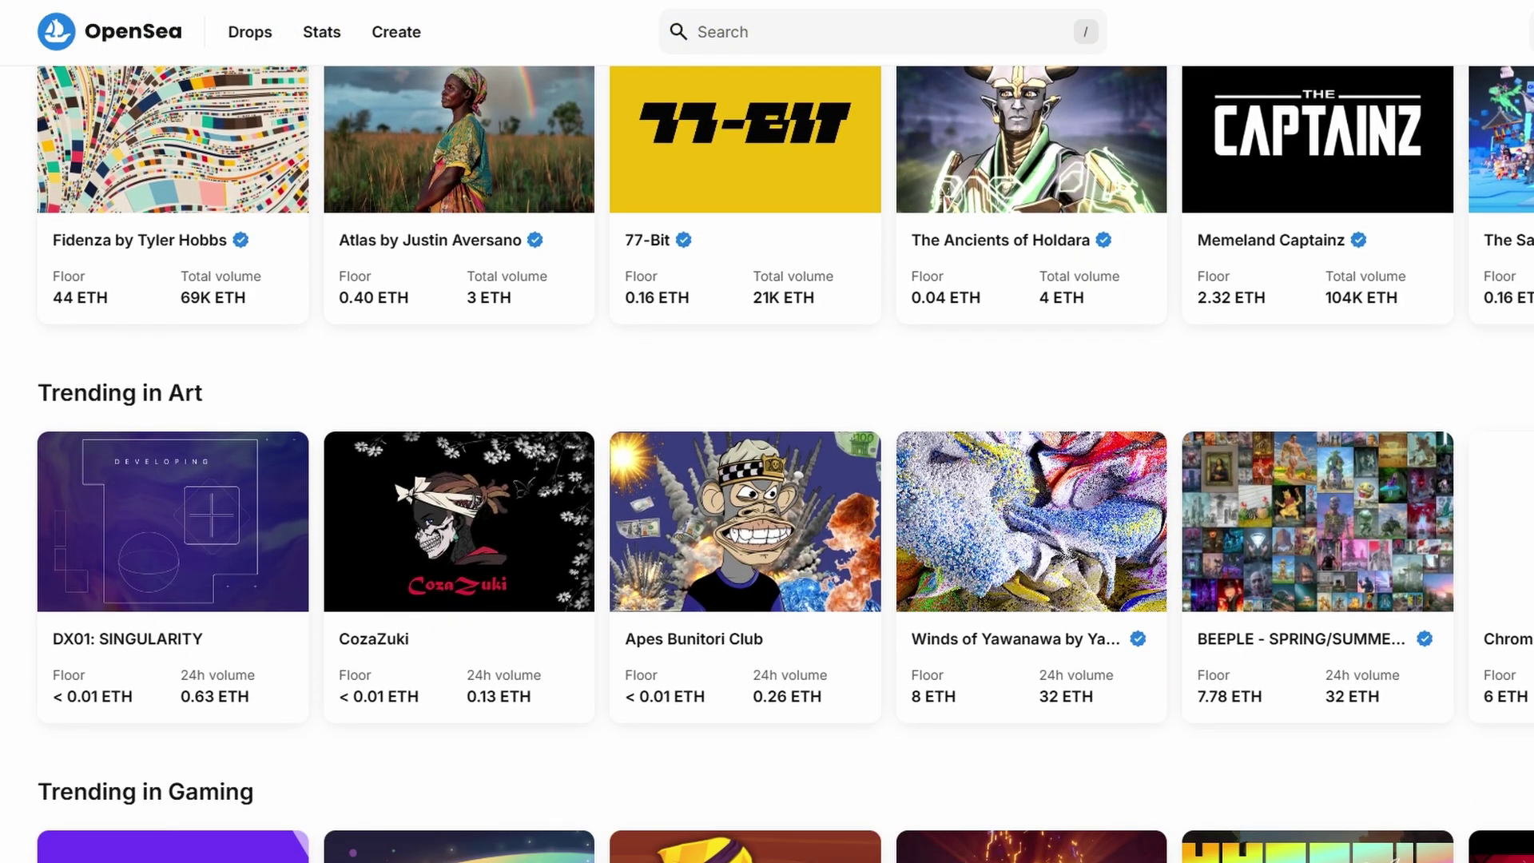